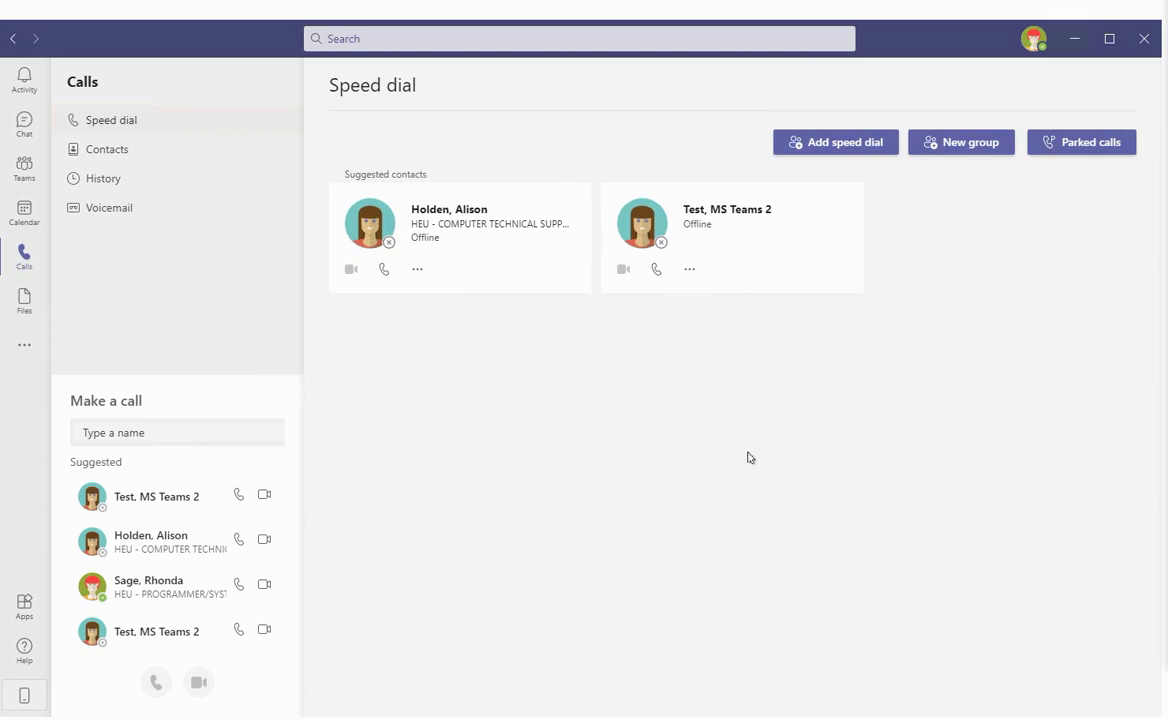
Go to Chat in the left rail to reach the colleague's conversation
{"action": "left_click", "coordinate": [25, 126]}
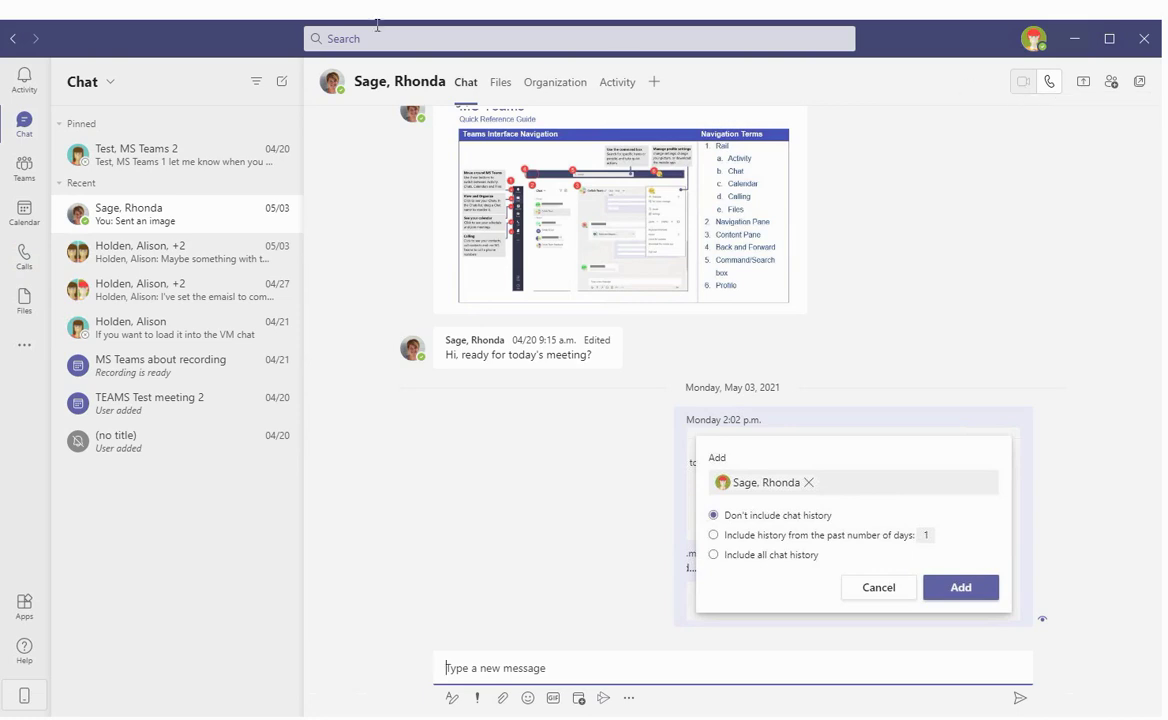
Make a brief audio call to the colleague from her chat header, then return to Calls
{"action": "left_click", "coordinate": [1049, 83]}
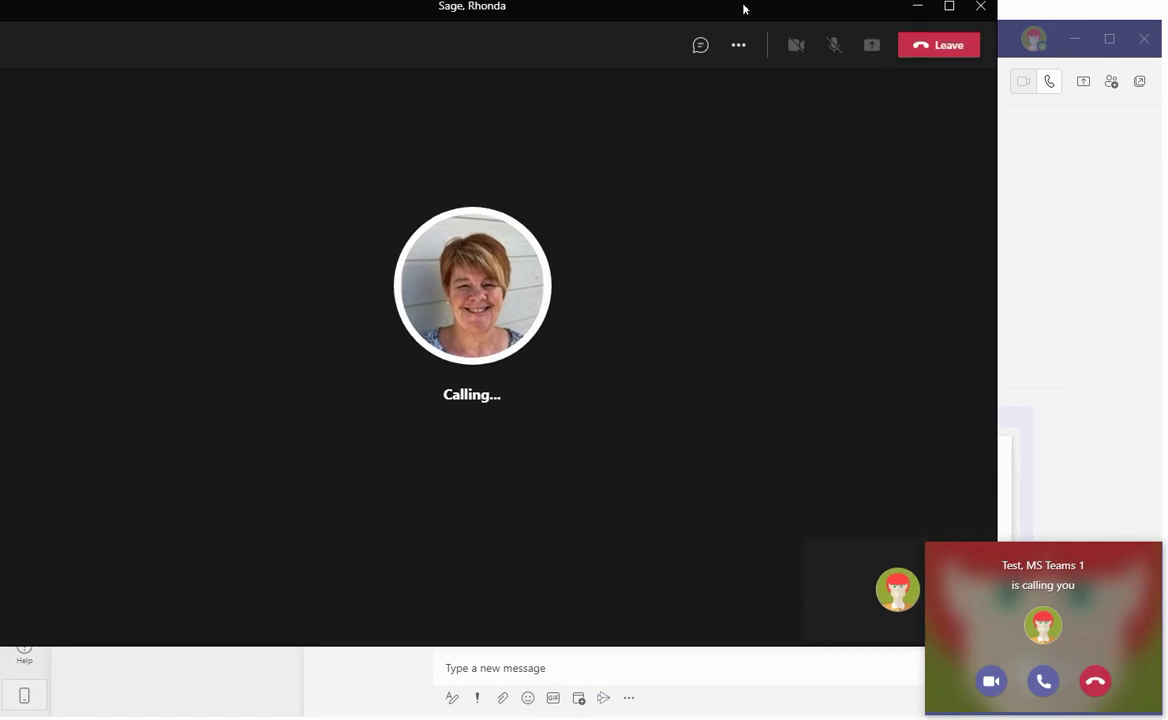
{"action": "left_click_drag", "start_coordinate": [830, 40], "coordinate": [826, 34]}
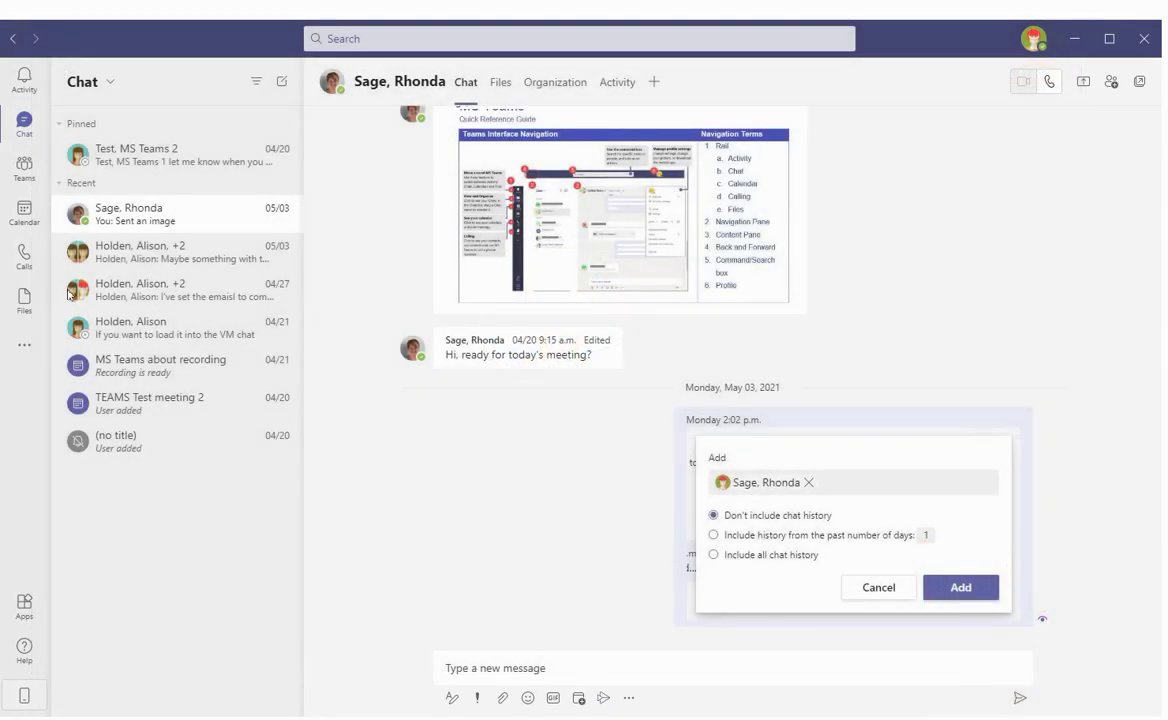
{"action": "left_click", "coordinate": [22, 250]}
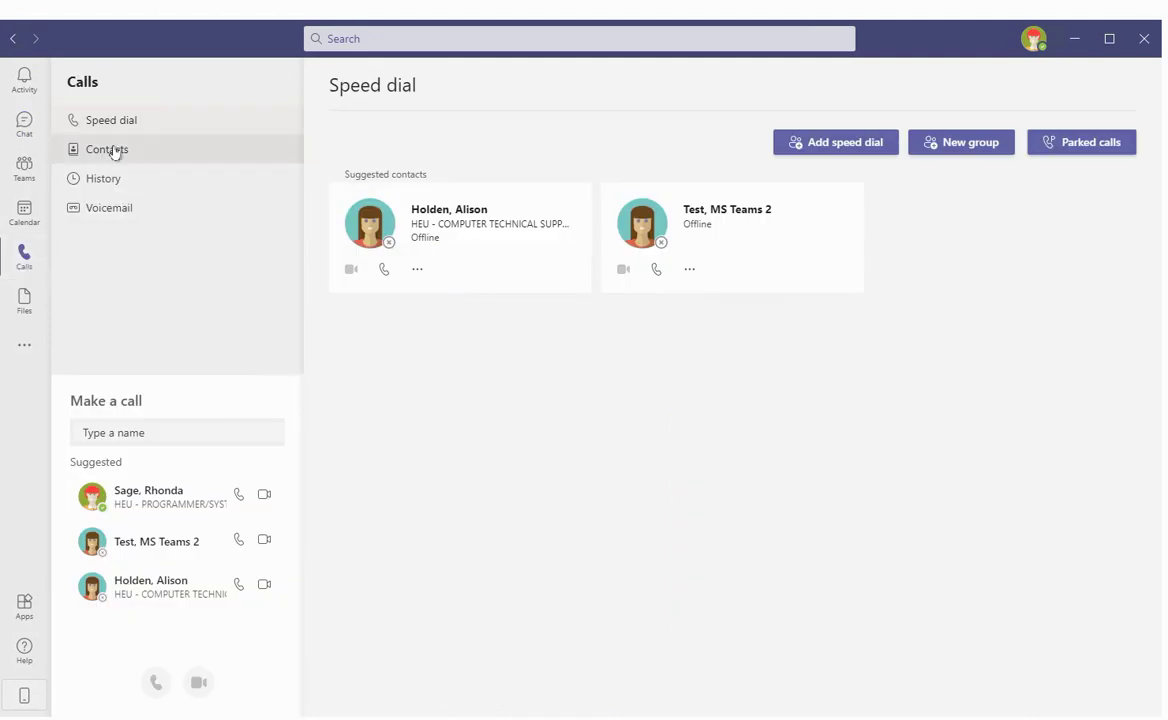
From Contacts, search for the colleague by full name and start a new chat with him
{"action": "left_click", "coordinate": [112, 150]}
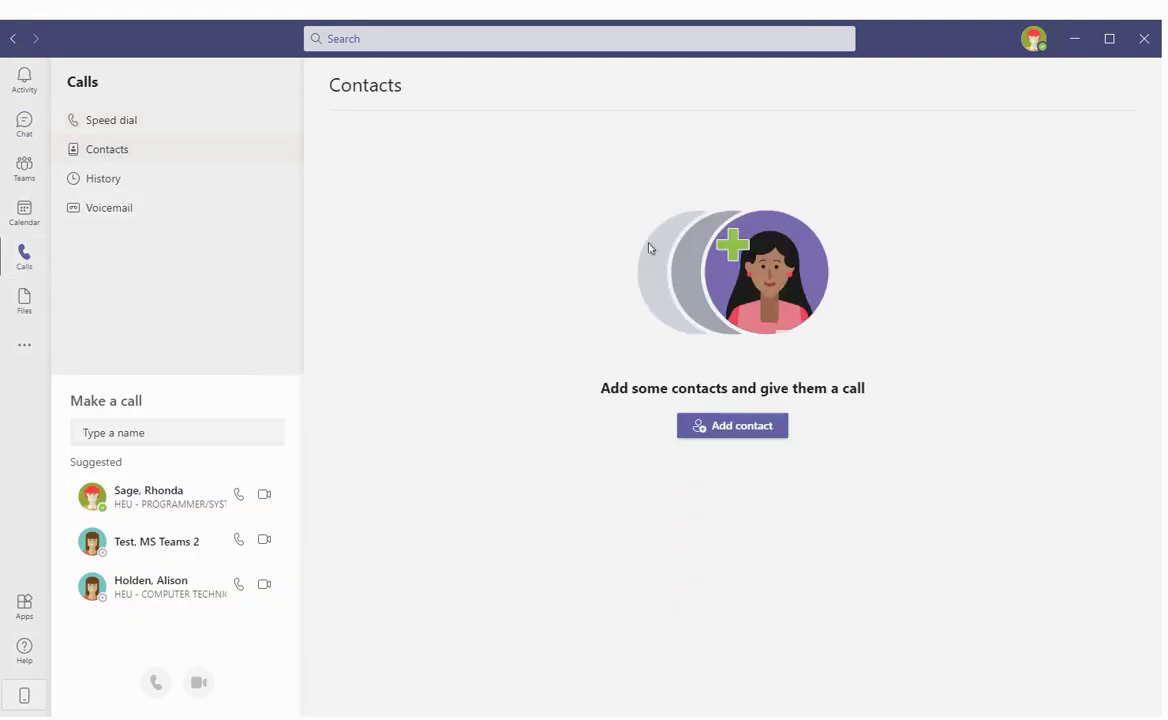
{"action": "left_click", "coordinate": [366, 41]}
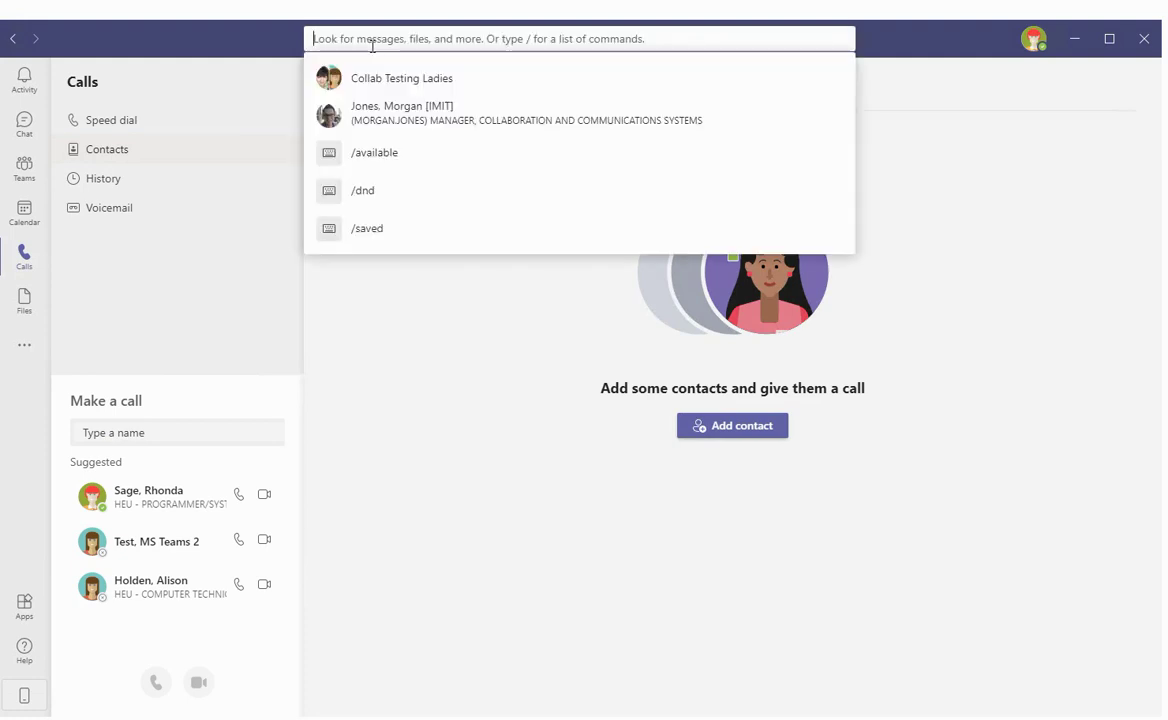
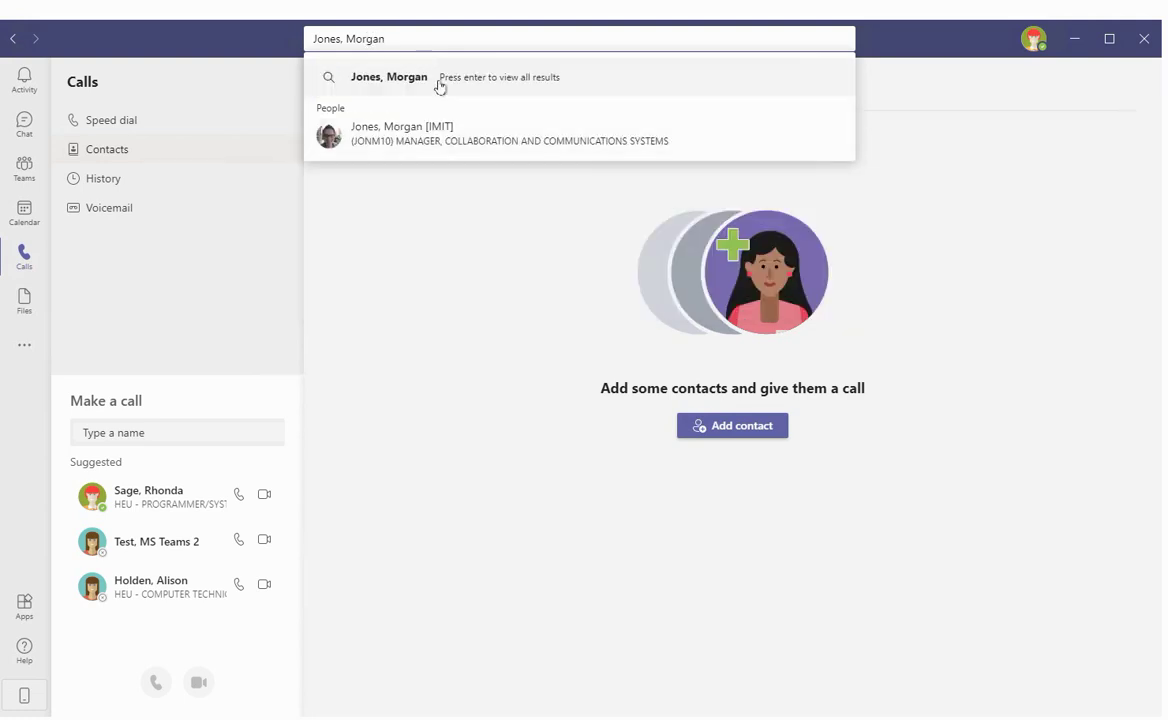
{"action": "left_click", "coordinate": [440, 137]}
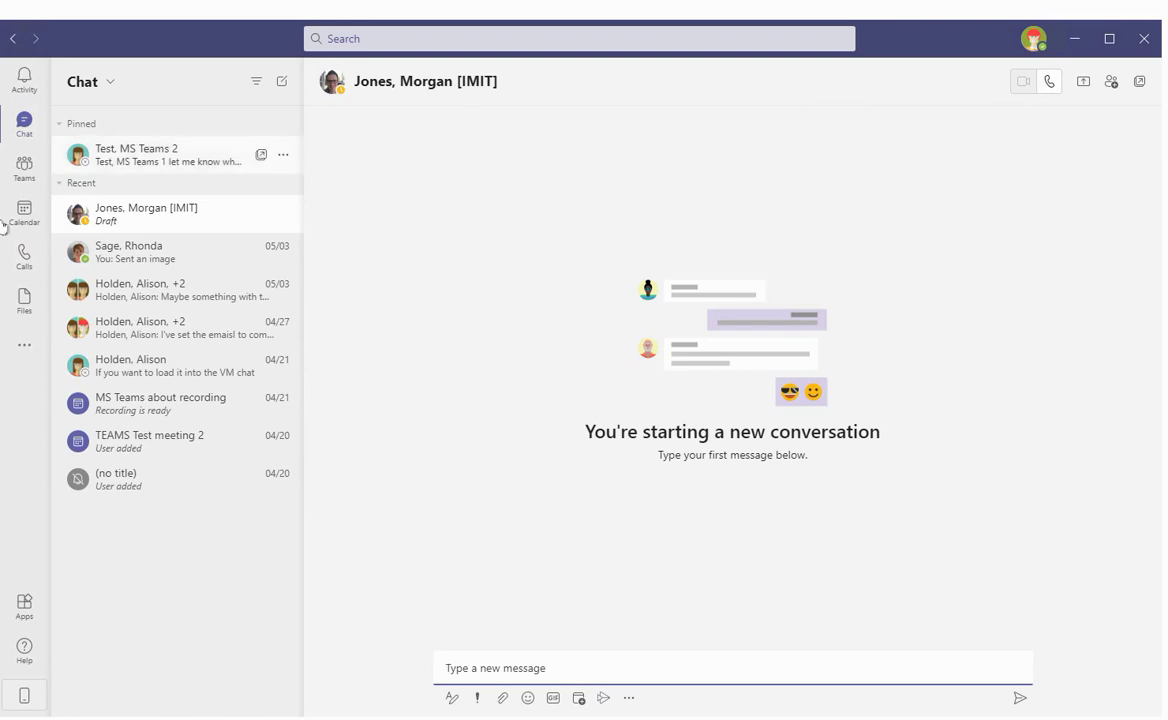
Run the /call command from the search bar in the Calls area
{"action": "left_click", "coordinate": [22, 258]}
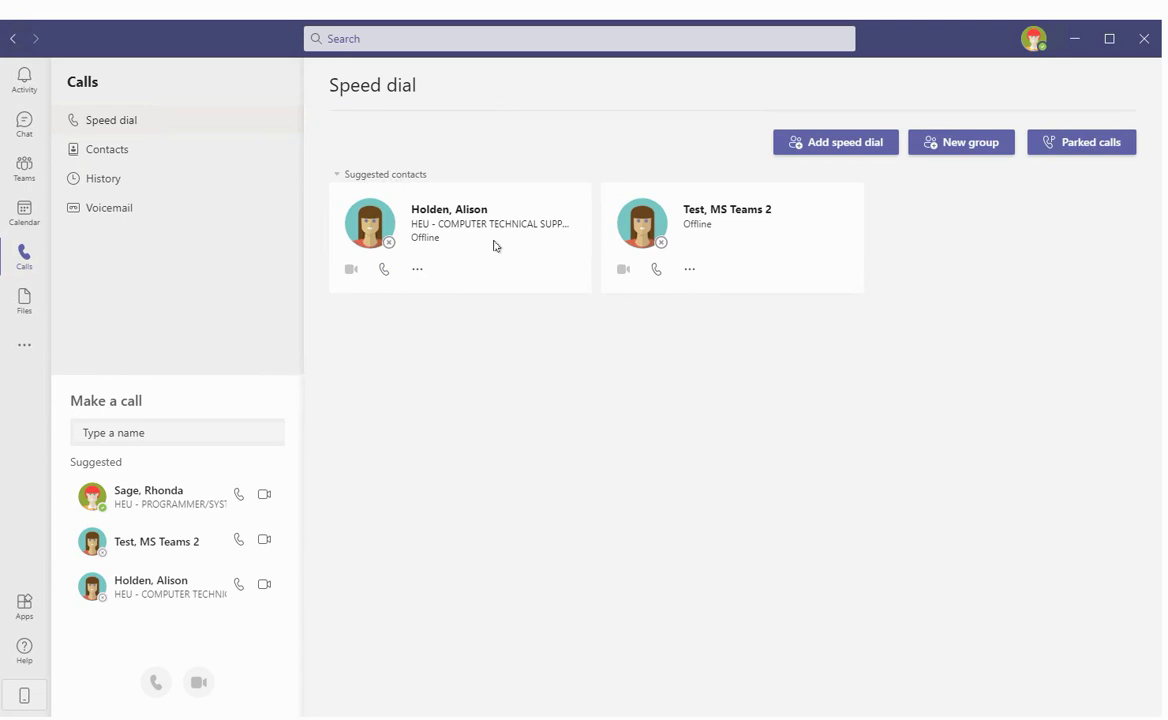
{"action": "left_click", "coordinate": [347, 40]}
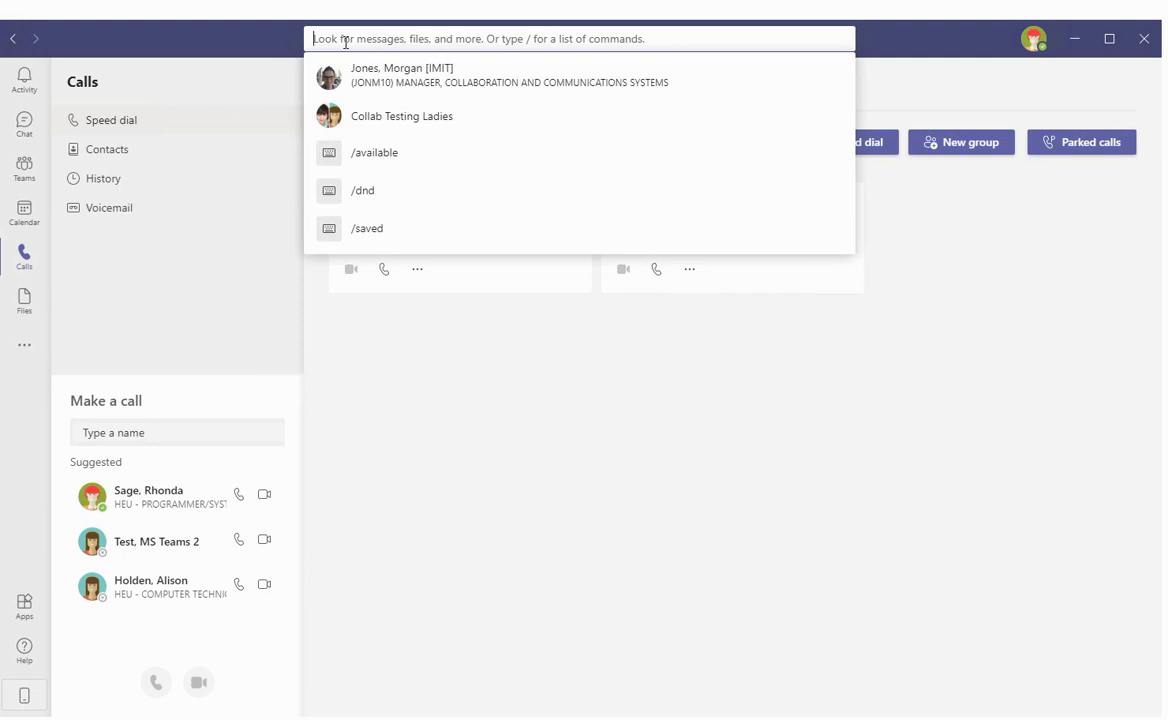
{"action": "type", "text": "/call"}
{"action": "key", "text": "Return"}
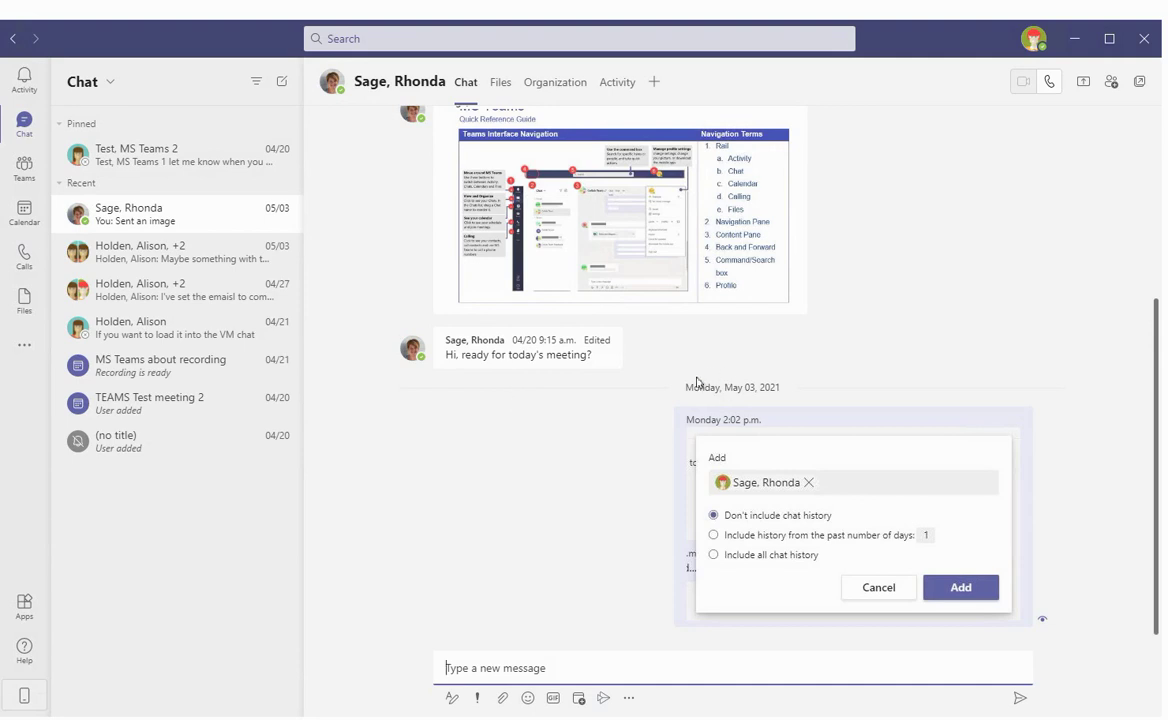
Call the colleague and accept the incoming call with audio only on the test account
{"action": "left_click", "coordinate": [1049, 84]}
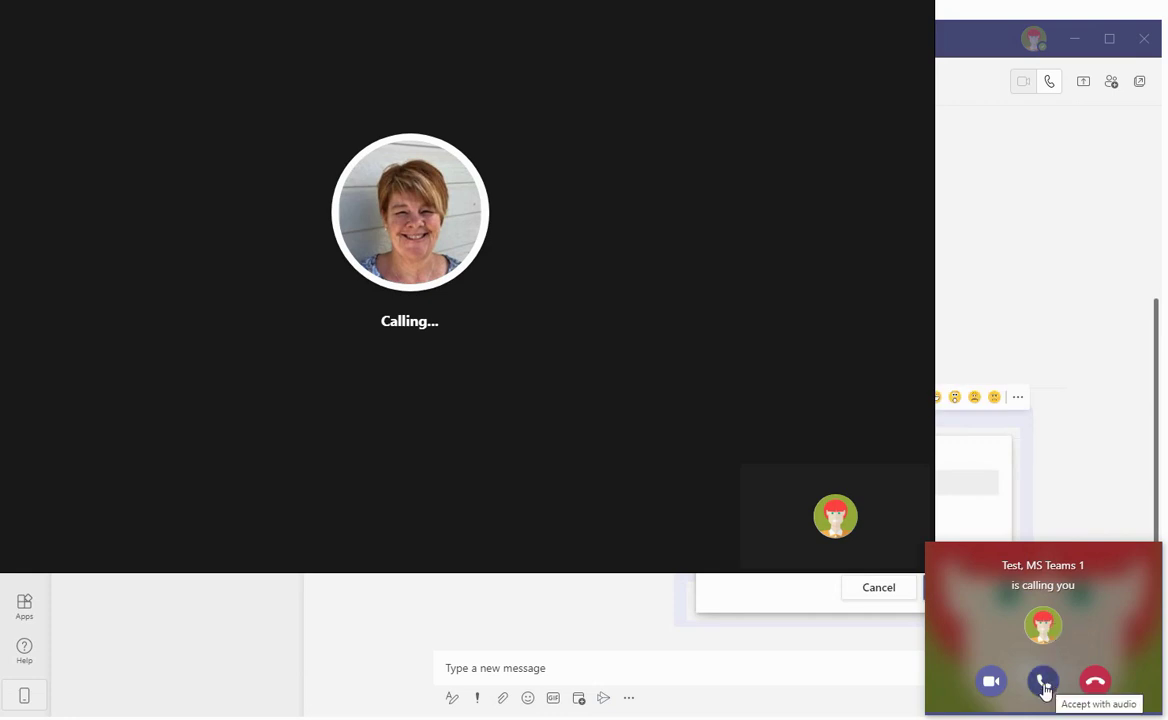
{"action": "left_click", "coordinate": [1043, 686]}
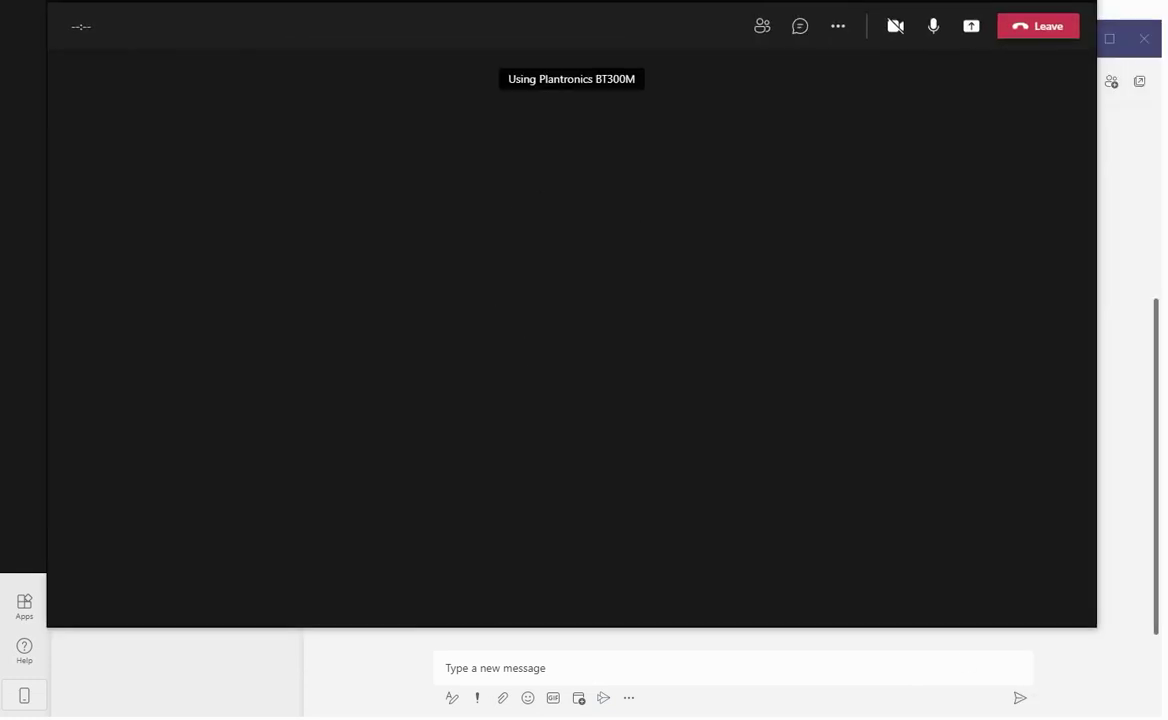
{"action": "left_click_drag", "start_coordinate": [587, 0], "coordinate": [613, 44]}
{"action": "mouse_move", "coordinate": [536, 286]}
{"action": "mouse_move", "coordinate": [612, 335]}
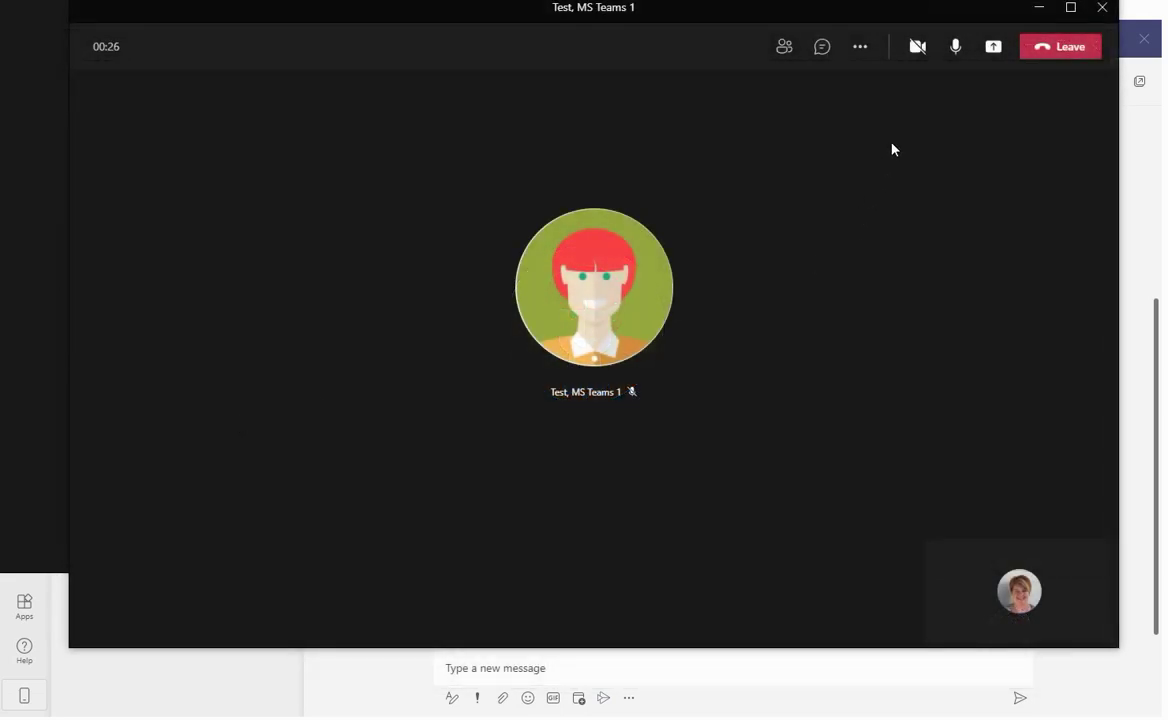
{"action": "mouse_move", "coordinate": [916, 58]}
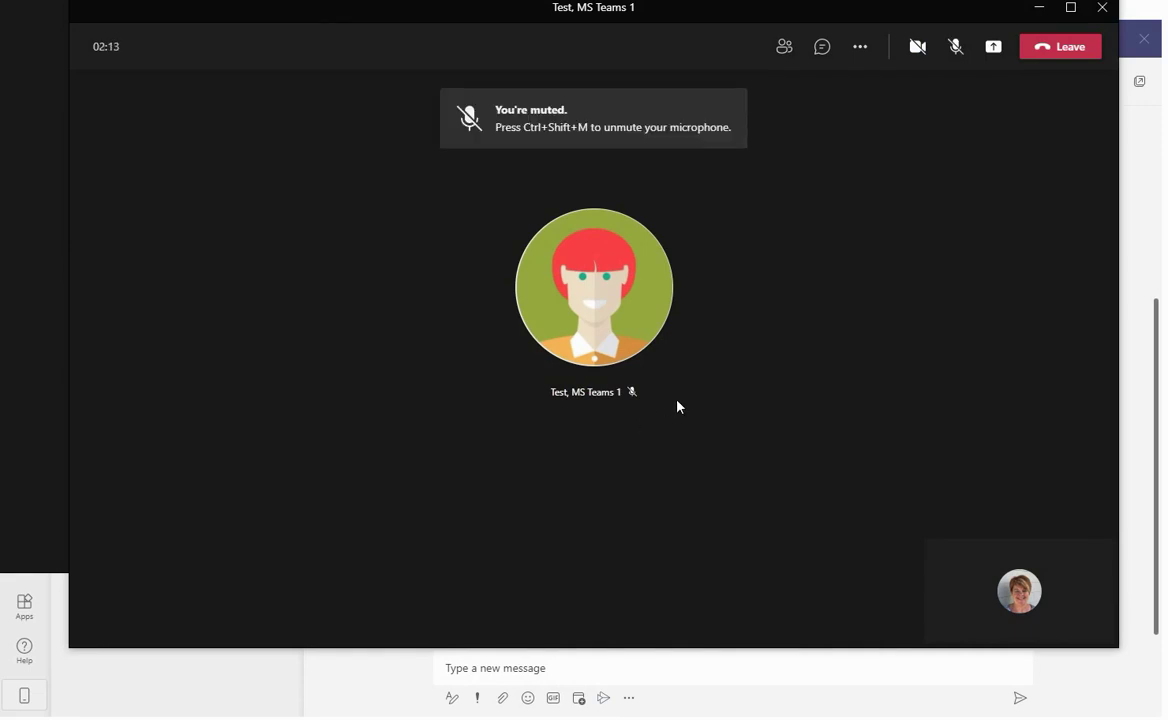
Hold the call via More actions, resume it, and reopen the More actions menu
{"action": "left_click", "coordinate": [859, 50]}
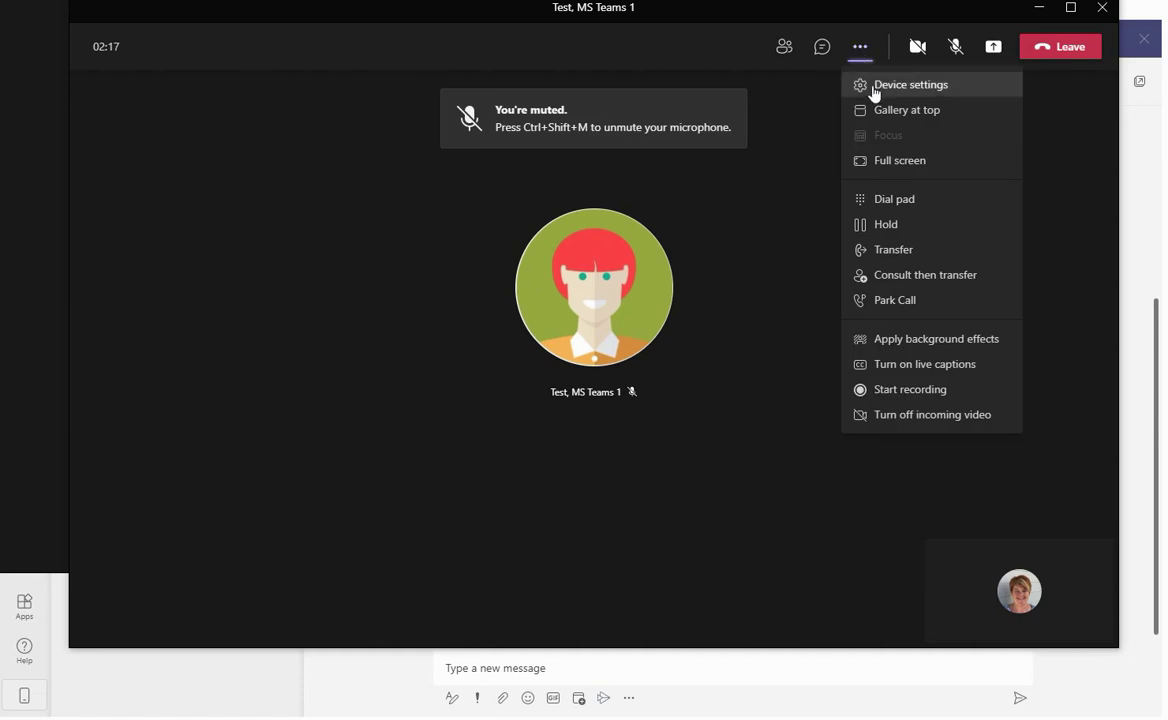
{"action": "left_click", "coordinate": [890, 231]}
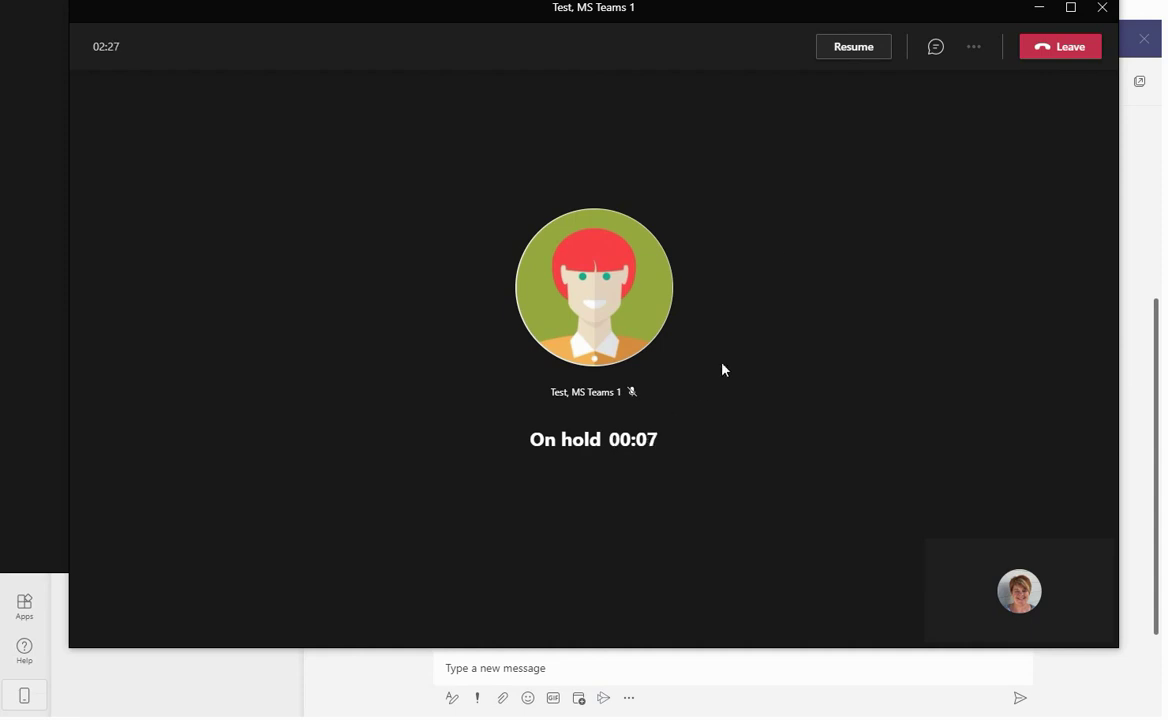
{"action": "left_click", "coordinate": [853, 46]}
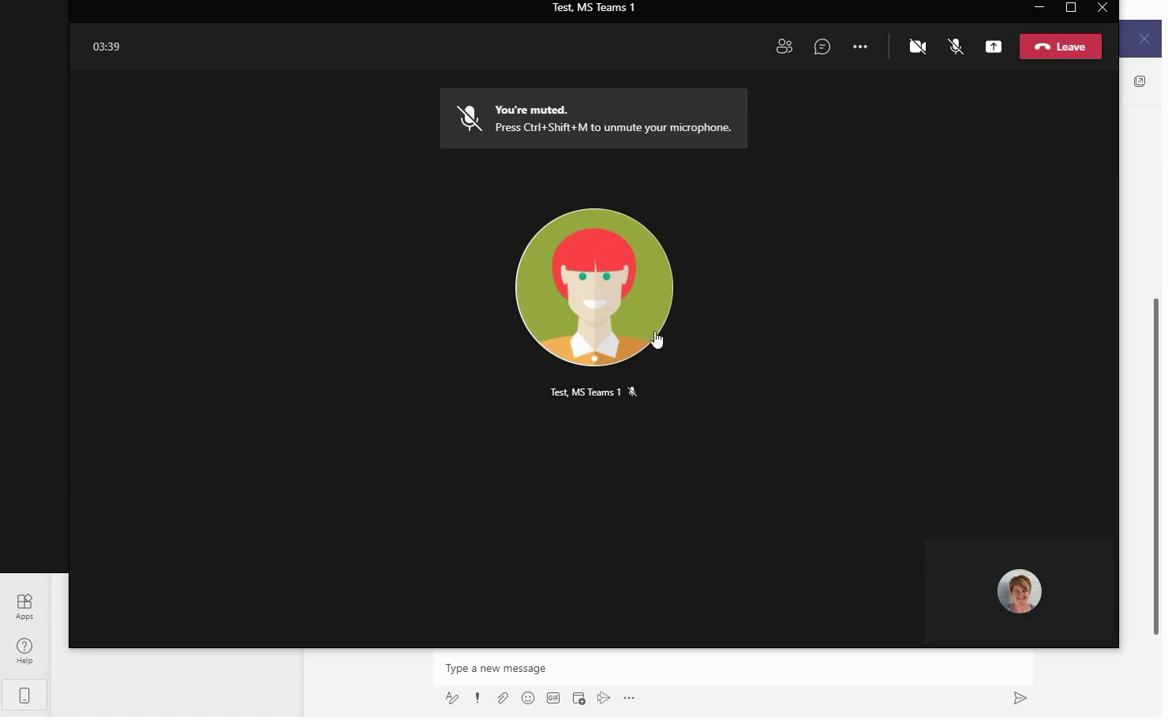
{"action": "left_click", "coordinate": [868, 46]}
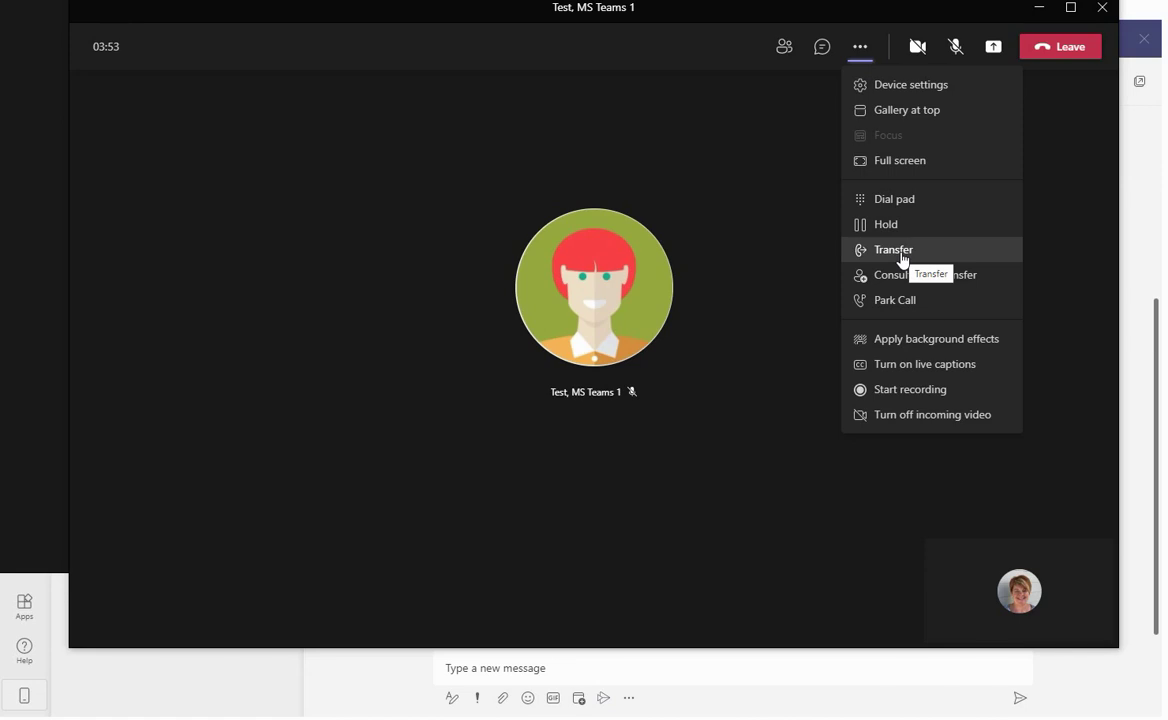
Open Transfer, cancel it, and leave the call to end it
{"action": "left_click", "coordinate": [901, 258]}
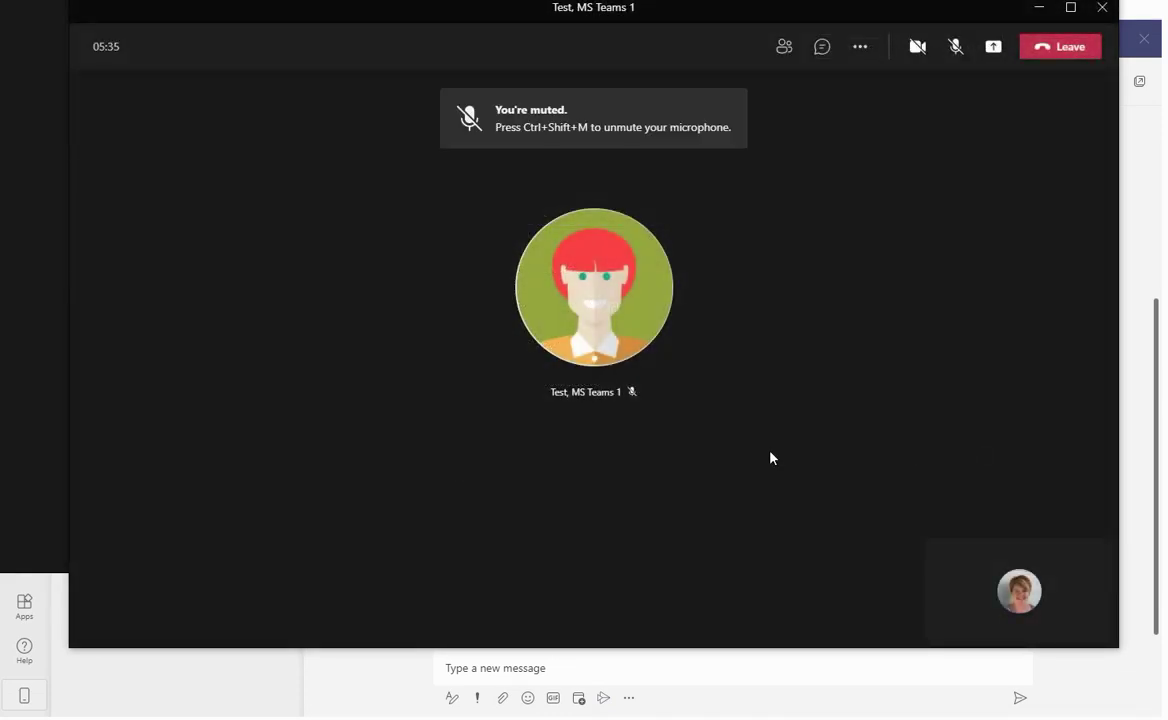
{"action": "left_click", "coordinate": [1063, 55]}
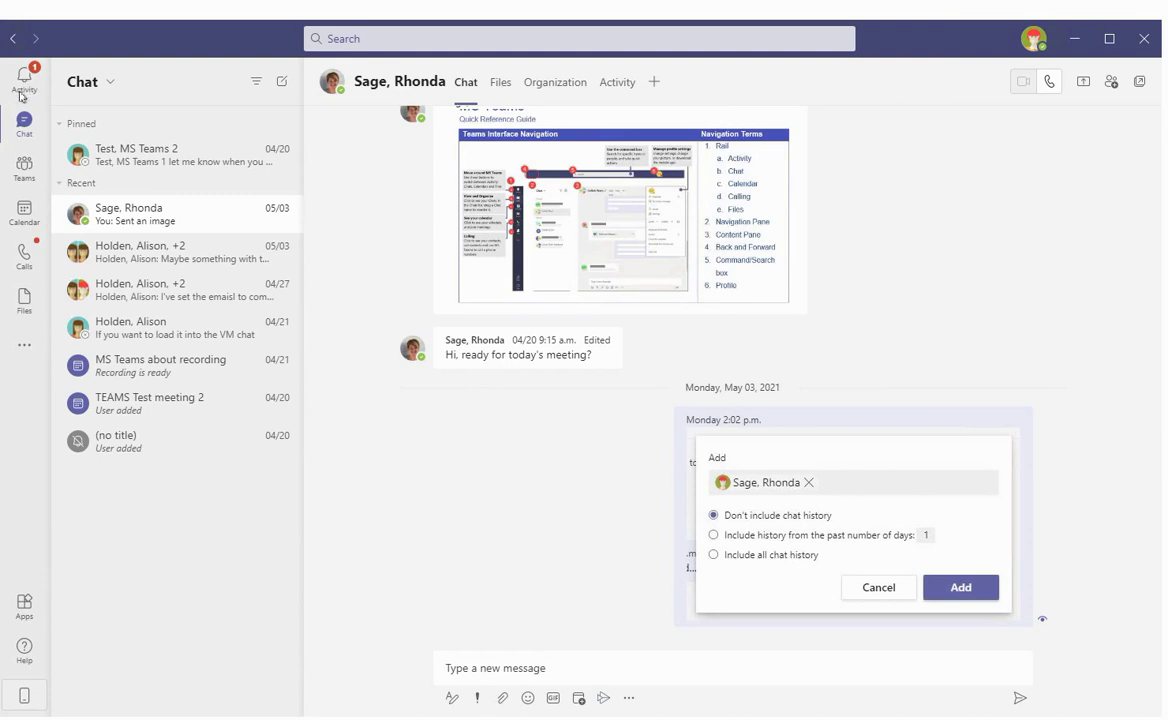
Check the call History in Activity, then go back to the Speed dial page in Calls
{"action": "left_click", "coordinate": [24, 86]}
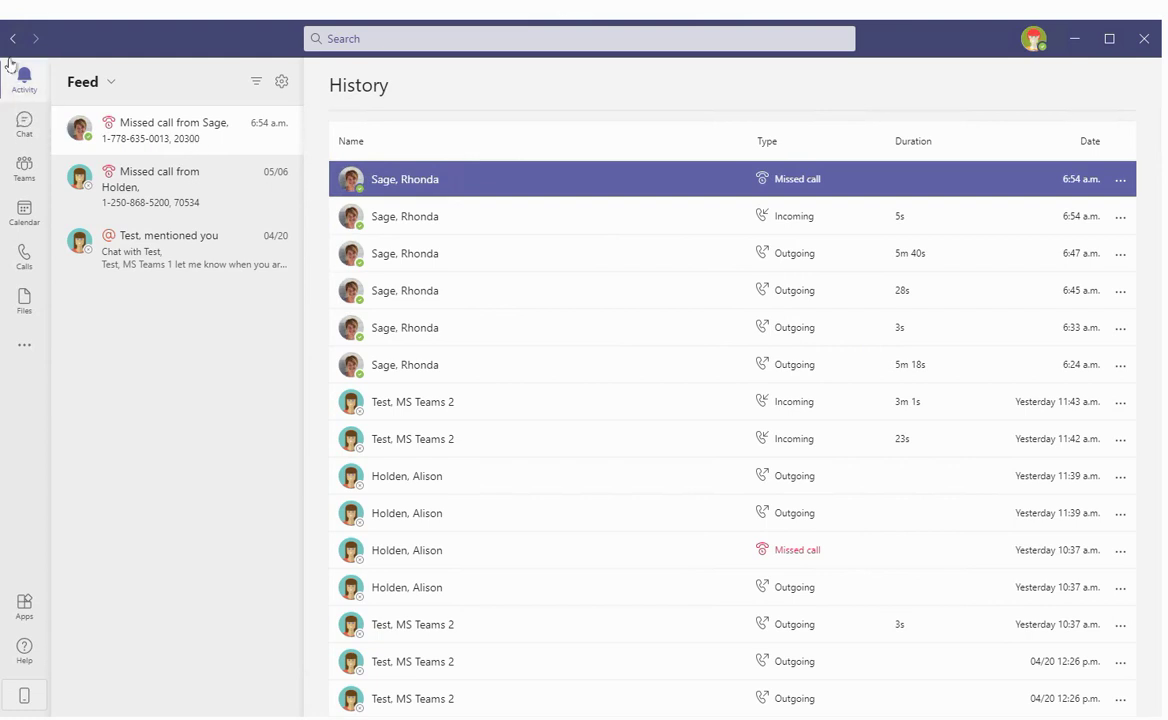
{"action": "left_click", "coordinate": [21, 262]}
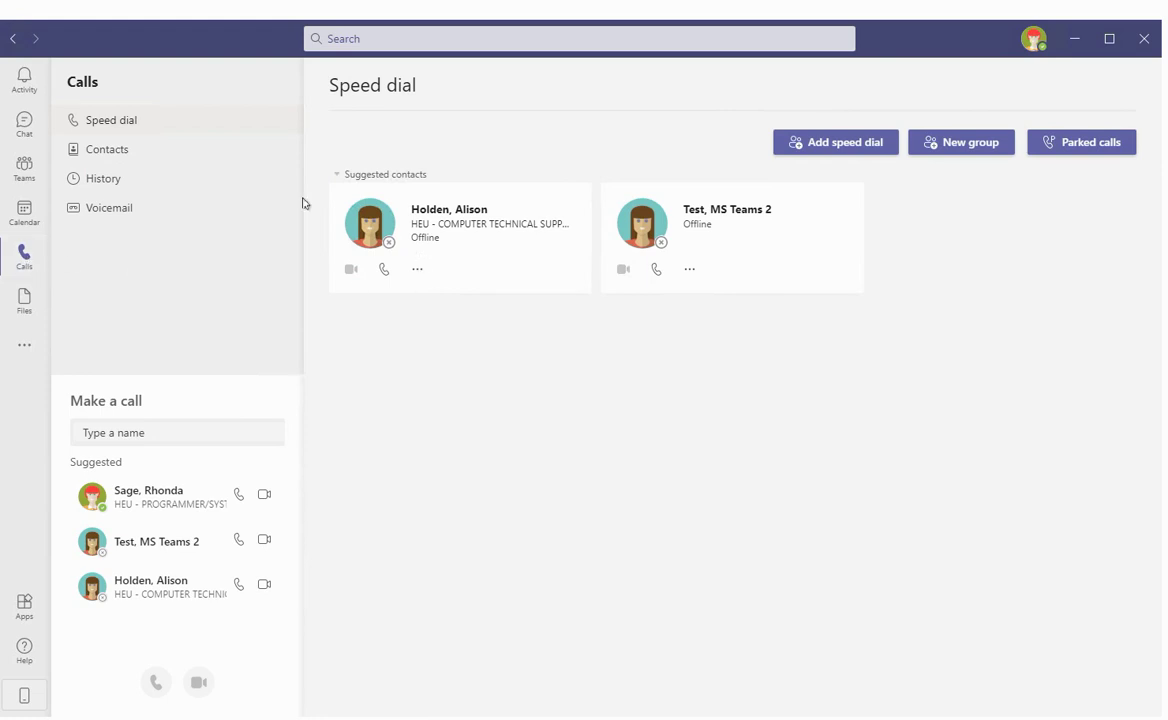
Open call History and call back the missed caller from its row
{"action": "left_click", "coordinate": [105, 178]}
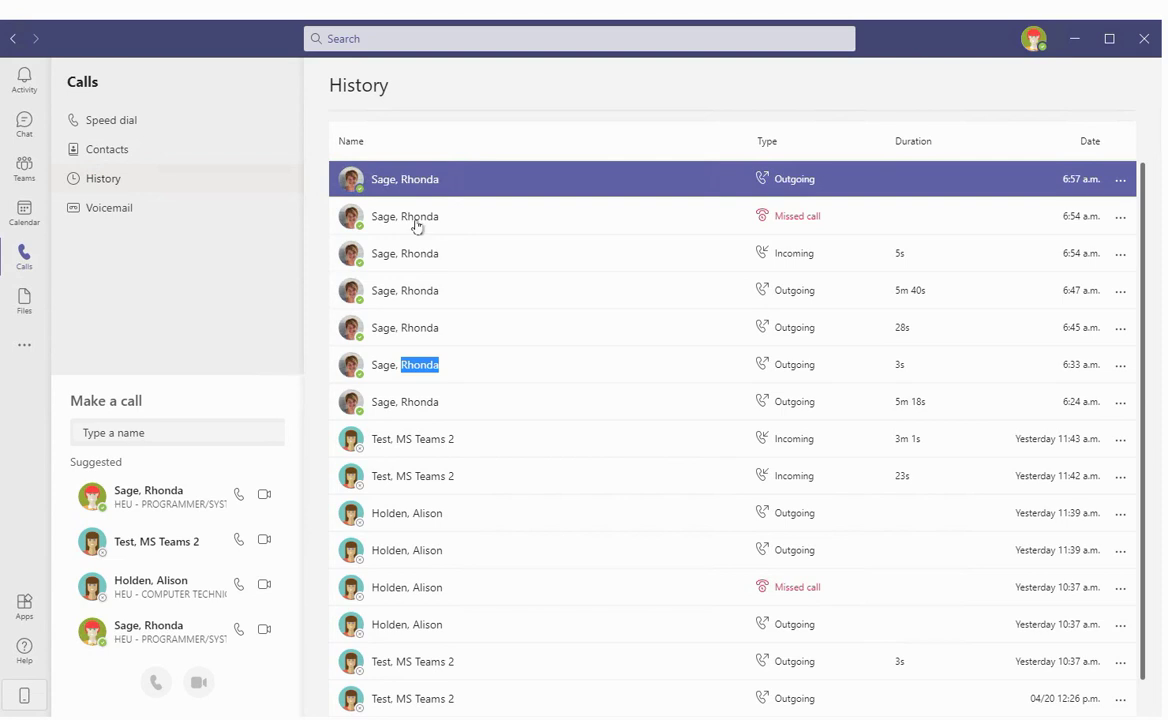
{"action": "double_click", "coordinate": [417, 226]}
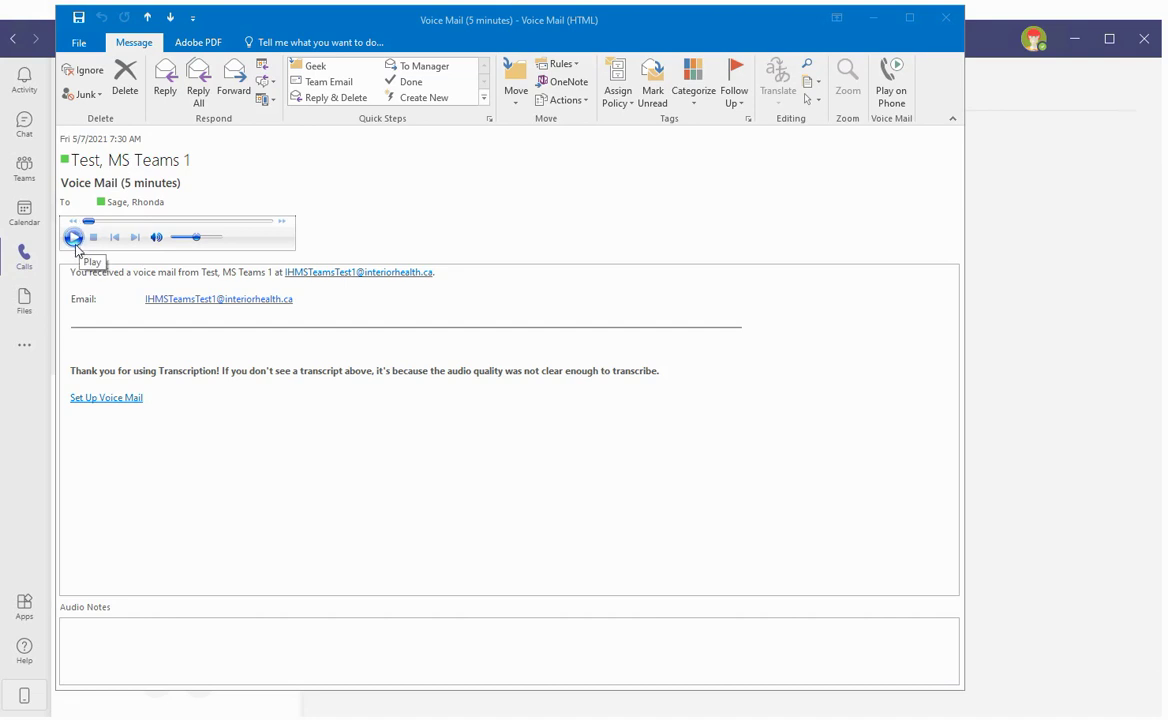
Play the five-minute Voice Mail recording in Outlook
{"action": "left_click", "coordinate": [96, 339]}
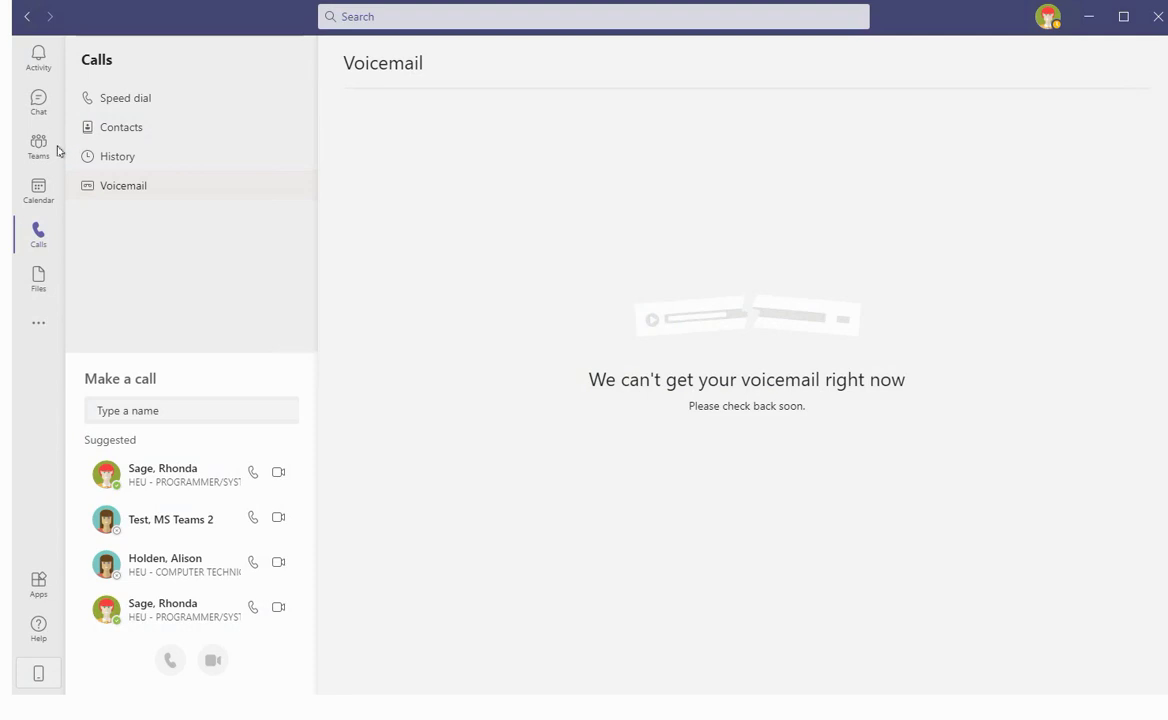
Open the Calls contacts list, search it for a colleague by name, and select the match
{"action": "left_click", "coordinate": [38, 233]}
{"action": "left_click", "coordinate": [120, 134]}
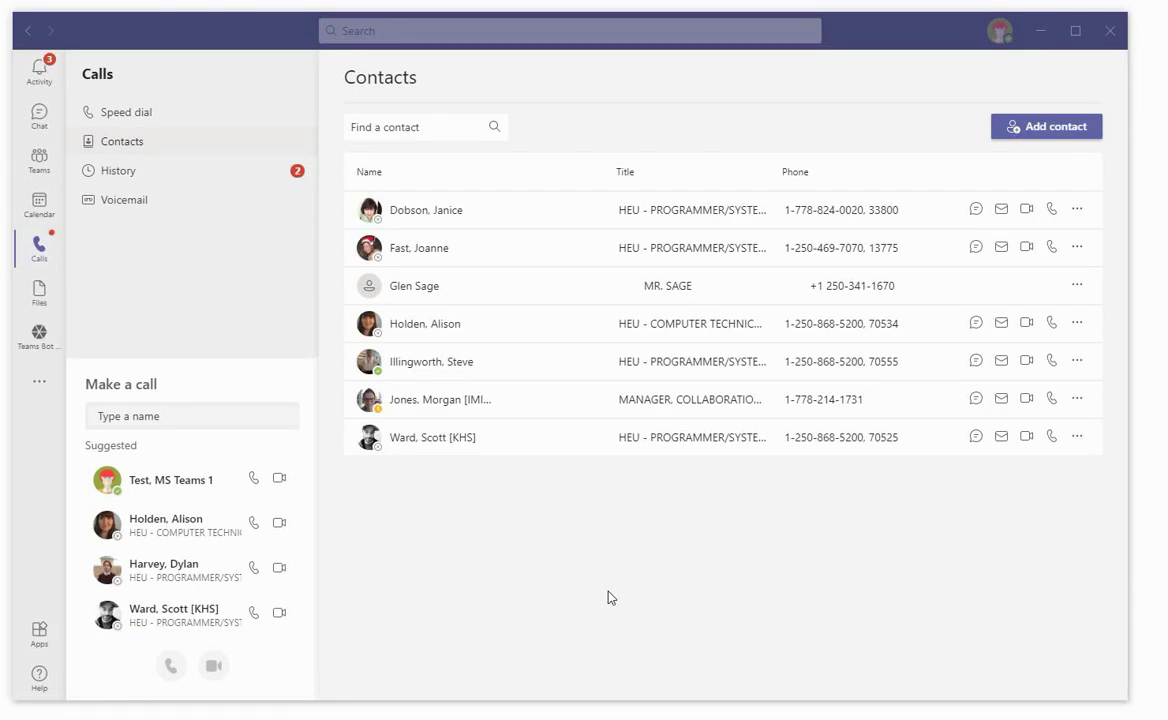
{"action": "left_click", "coordinate": [383, 131]}
{"action": "type", "text": "fast"}
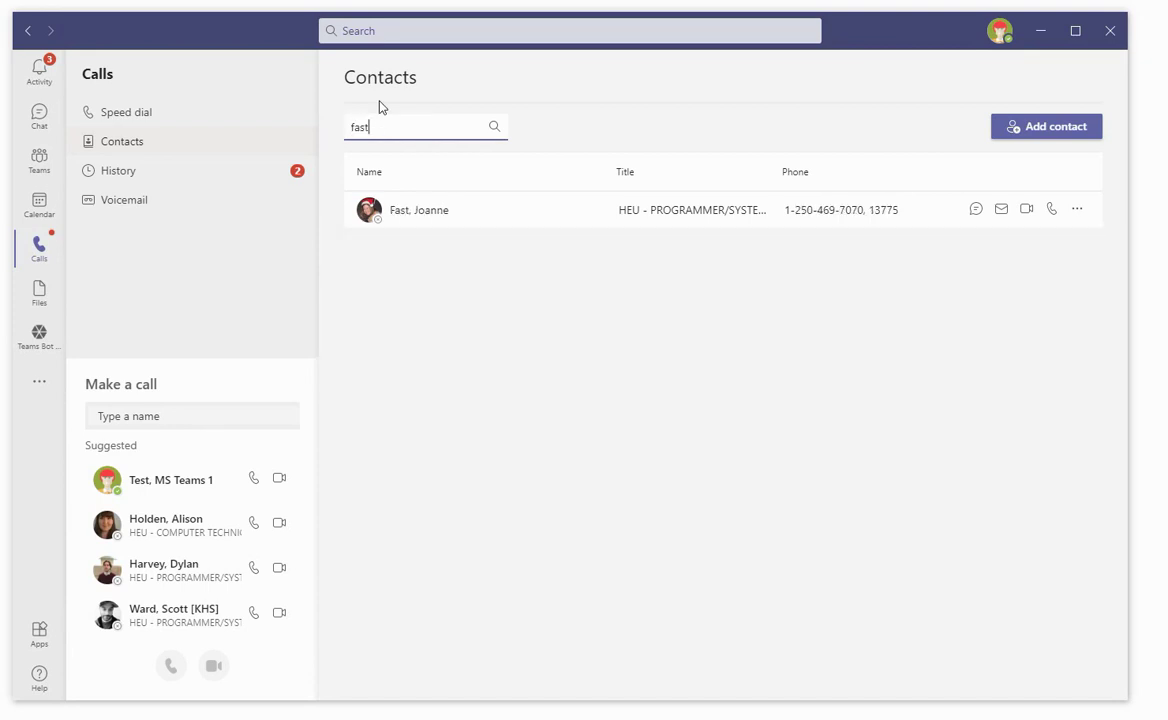
{"action": "left_click", "coordinate": [415, 224]}
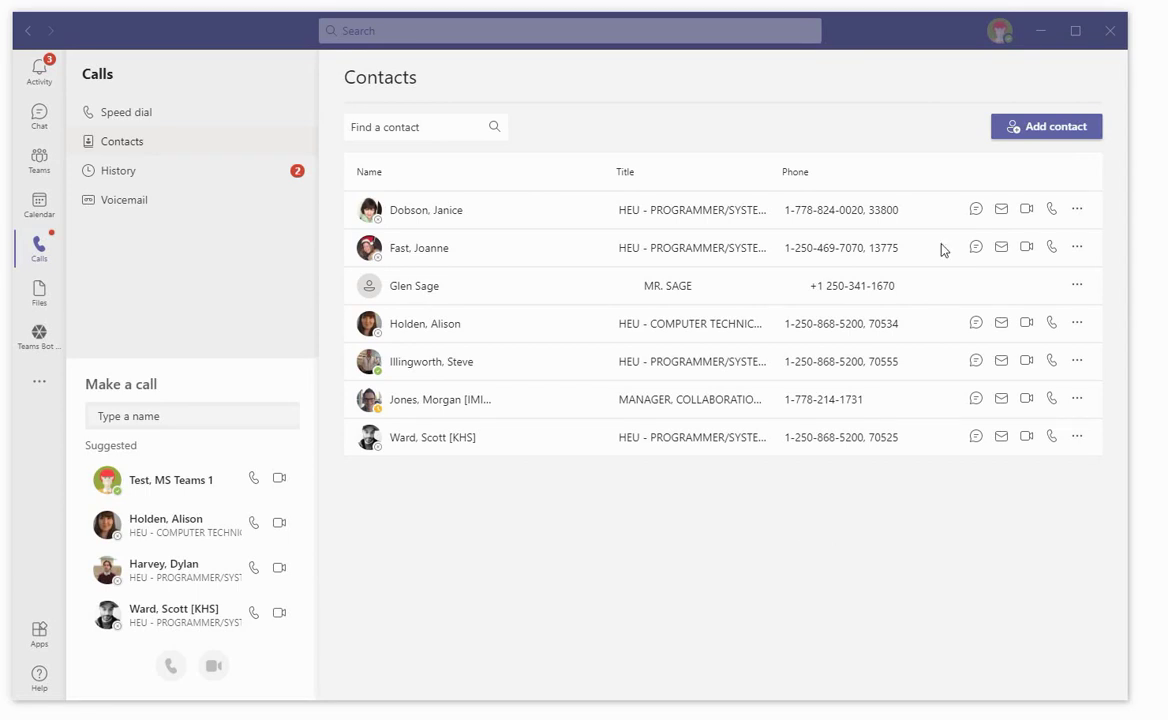
Add contact 'Santa Claus', CEO North Pole at Toy Production, with a phone number
{"action": "left_click", "coordinate": [1080, 127]}
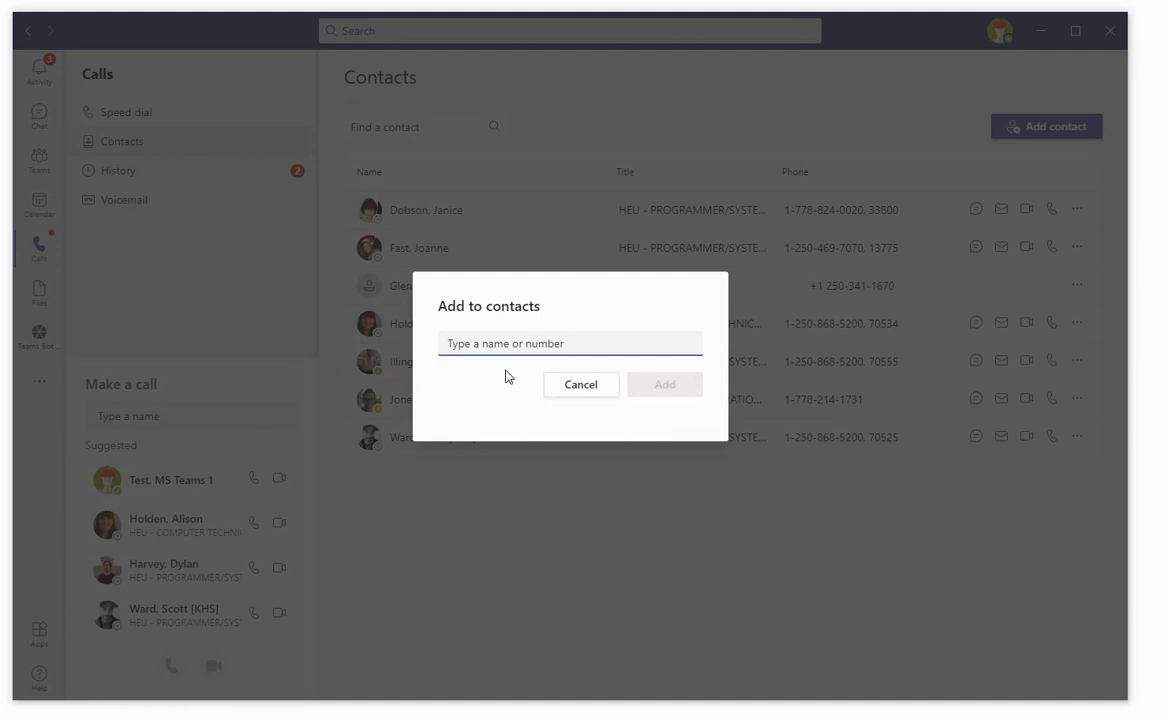
{"action": "type", "text": "Santa"}
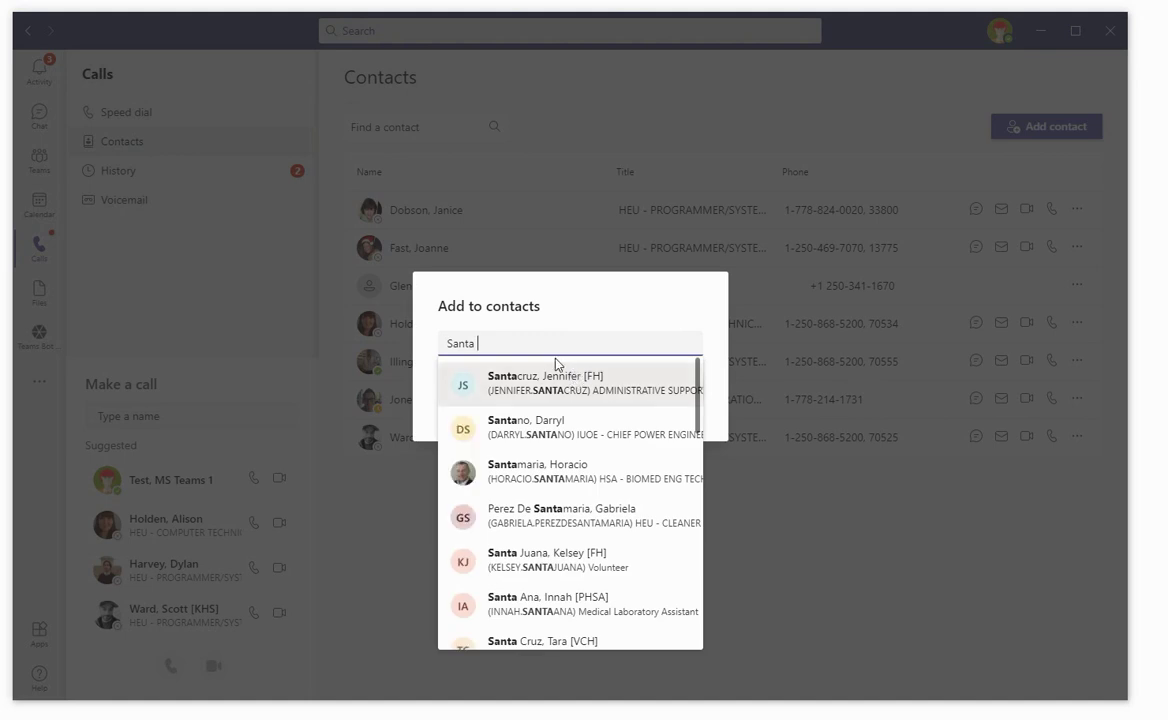
{"action": "type", "text": " Clause"}
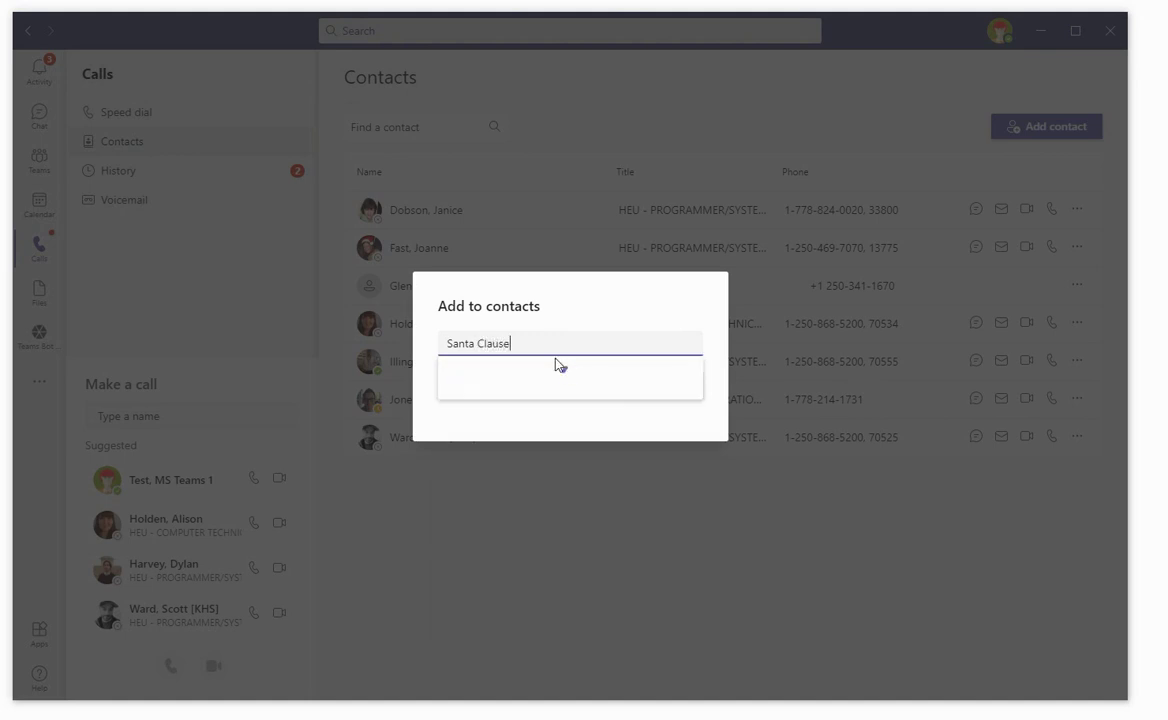
{"action": "key", "text": "BackSpace"}
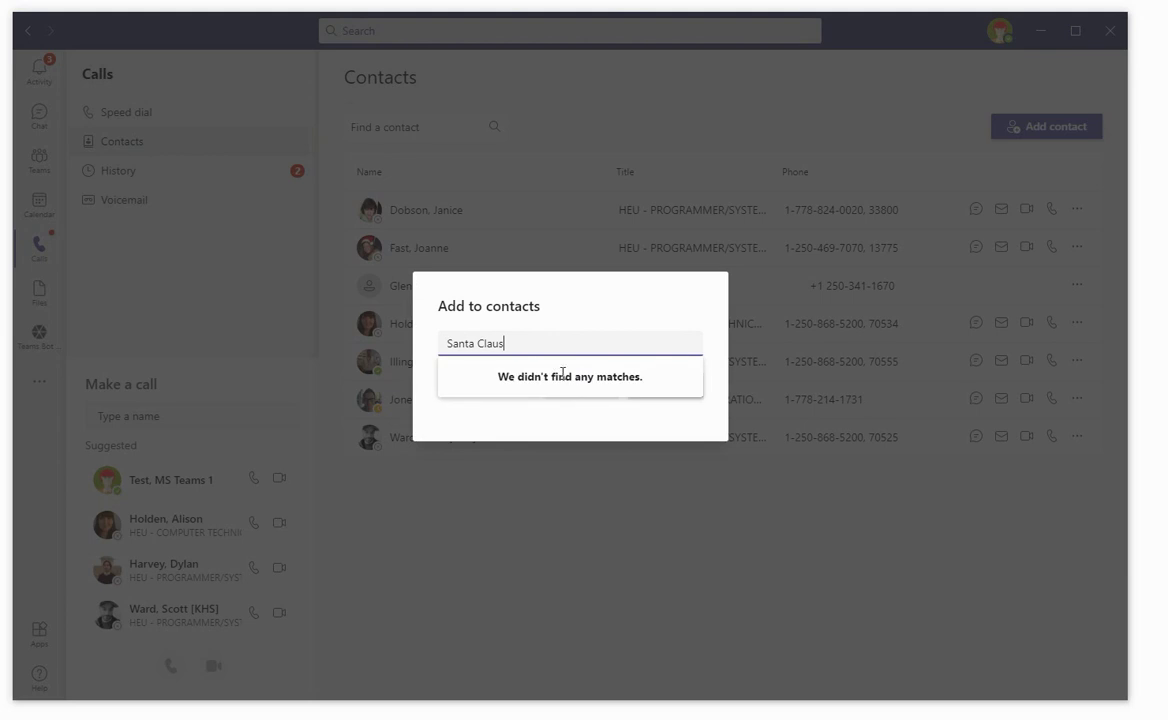
{"action": "left_click", "coordinate": [566, 377]}
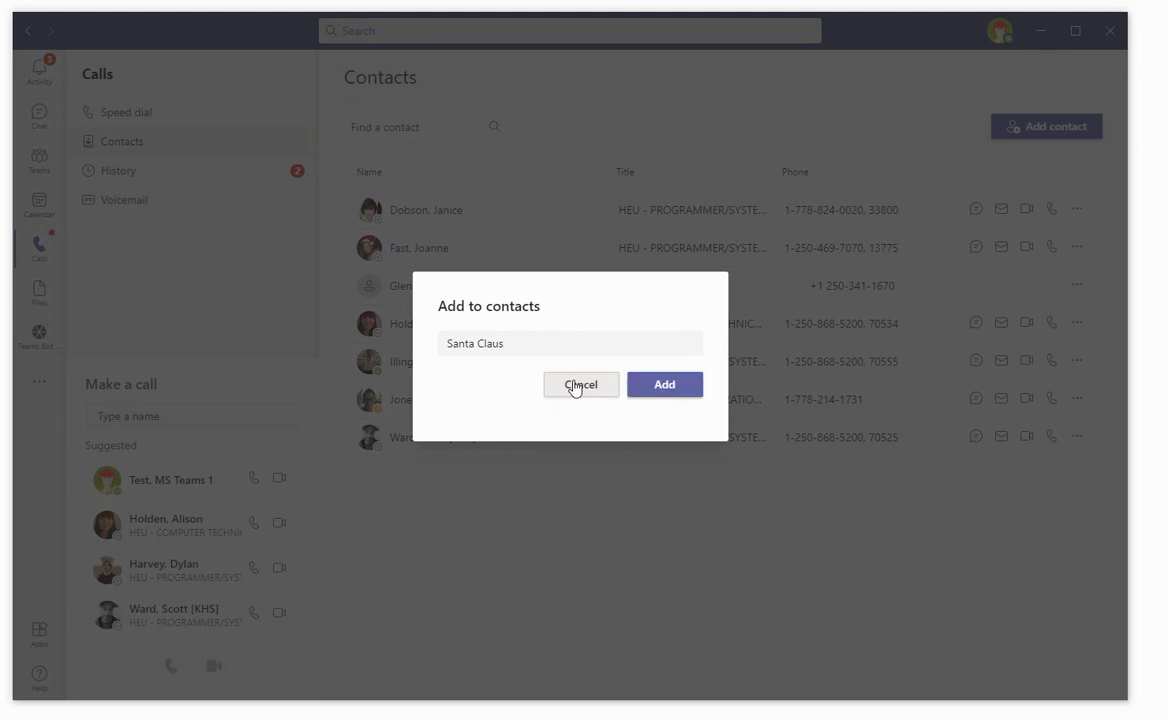
{"action": "left_click", "coordinate": [673, 397]}
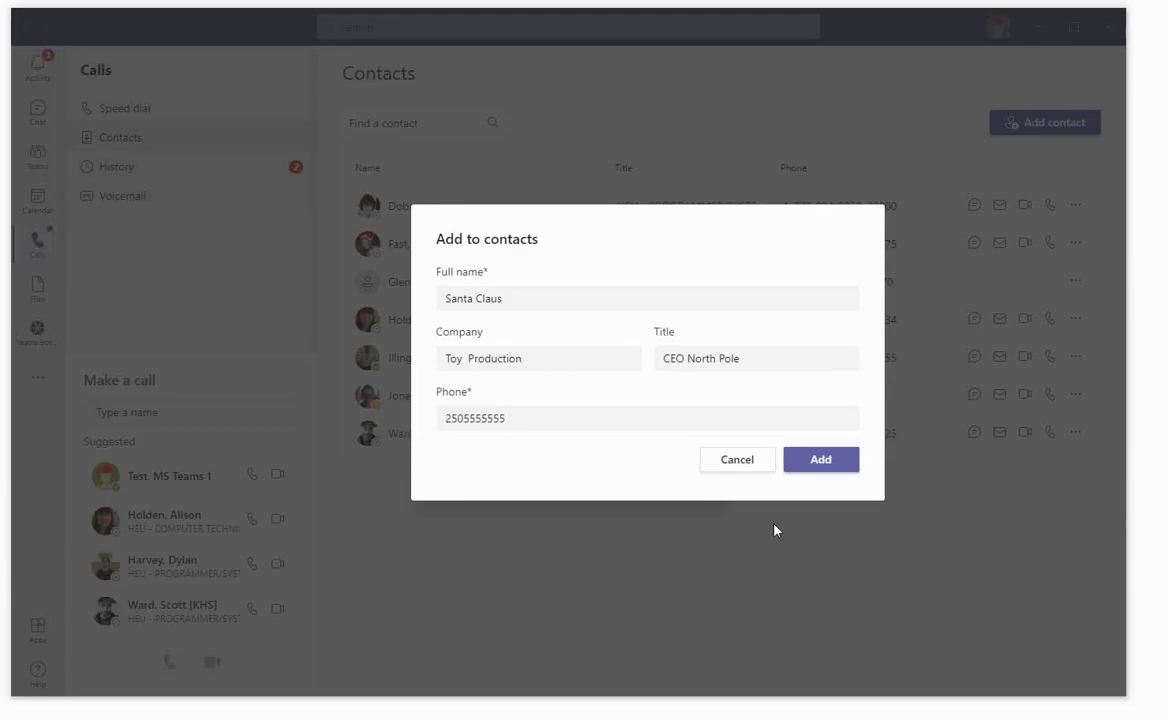
{"action": "left_click", "coordinate": [835, 460]}
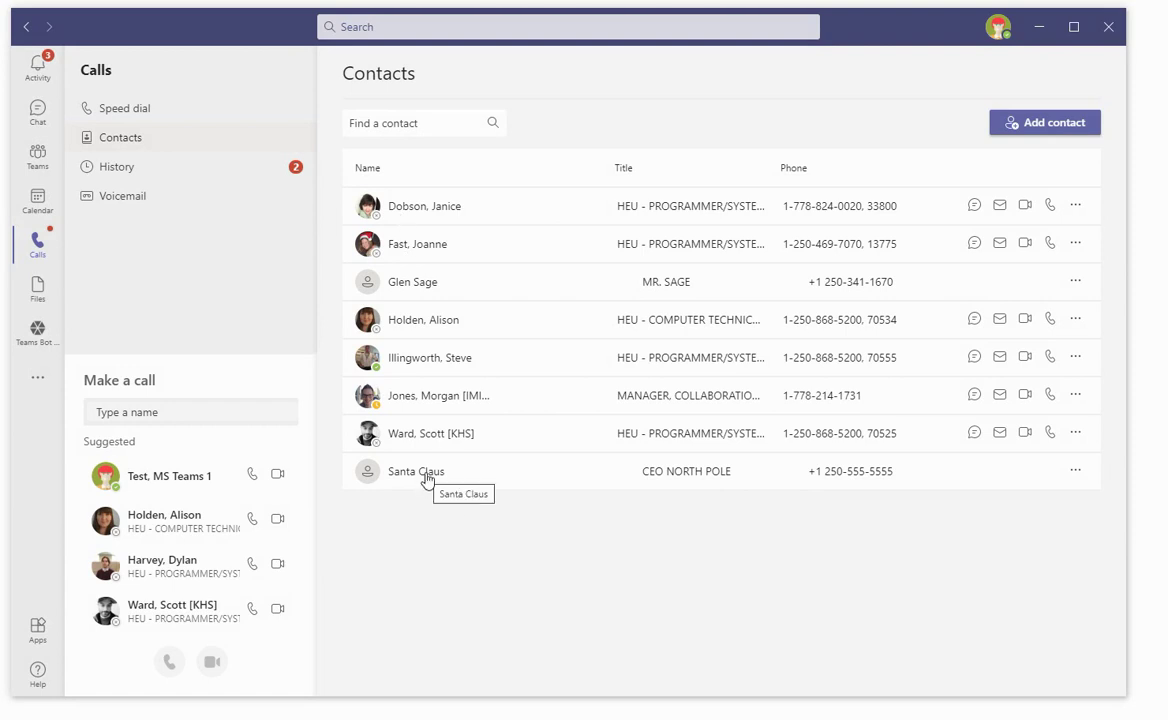
{"action": "mouse_move", "coordinate": [427, 481]}
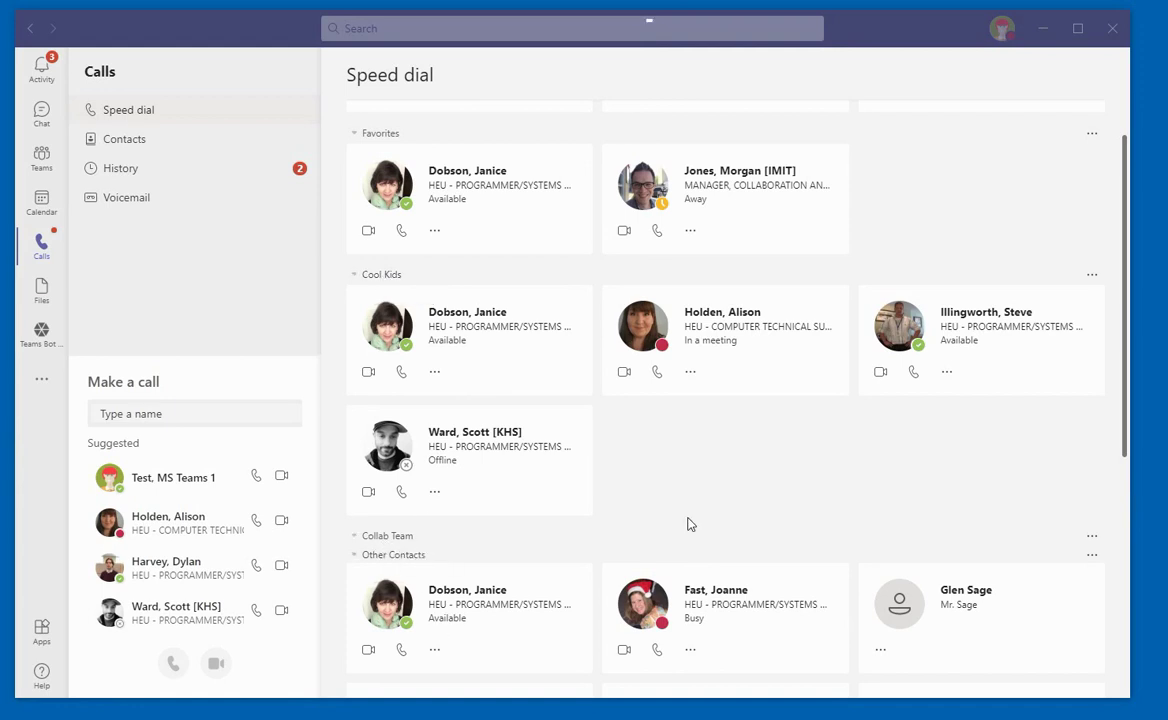
Create a new Speed dial contact group named 'IMIT Collab'
{"action": "scroll", "coordinate": [691, 511], "scroll_direction": "up", "scroll_amount": 3}
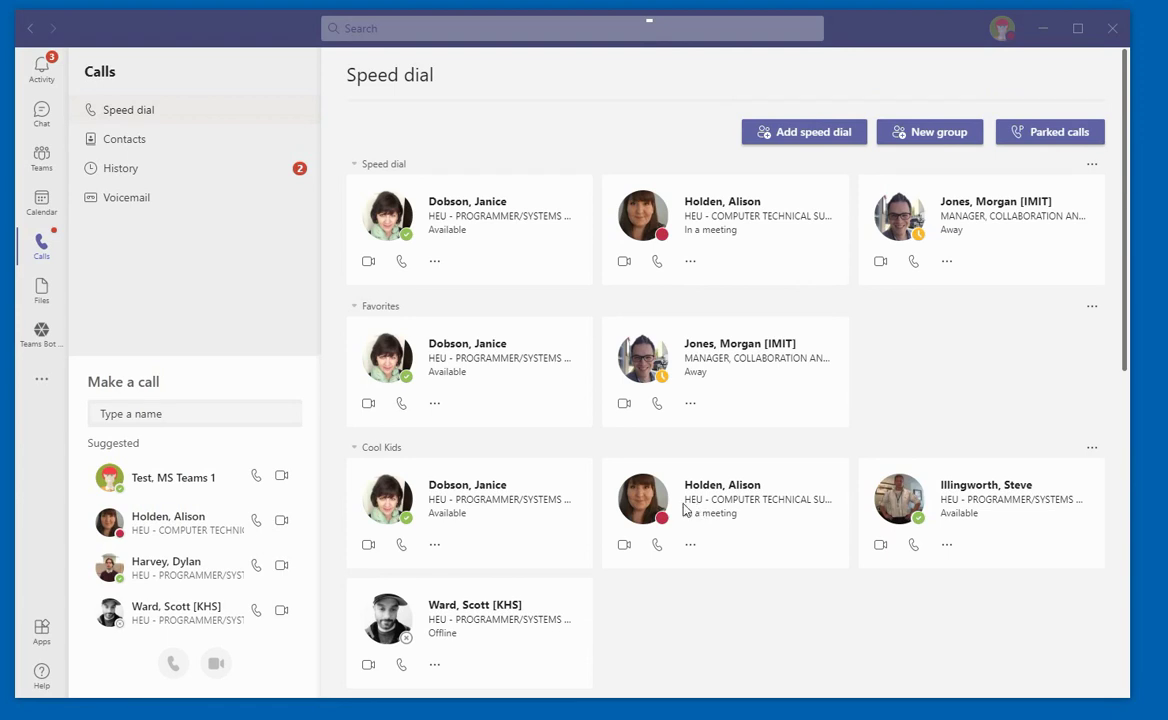
{"action": "left_click", "coordinate": [939, 134]}
{"action": "left_click", "coordinate": [437, 360]}
{"action": "type", "text": "IMI"}
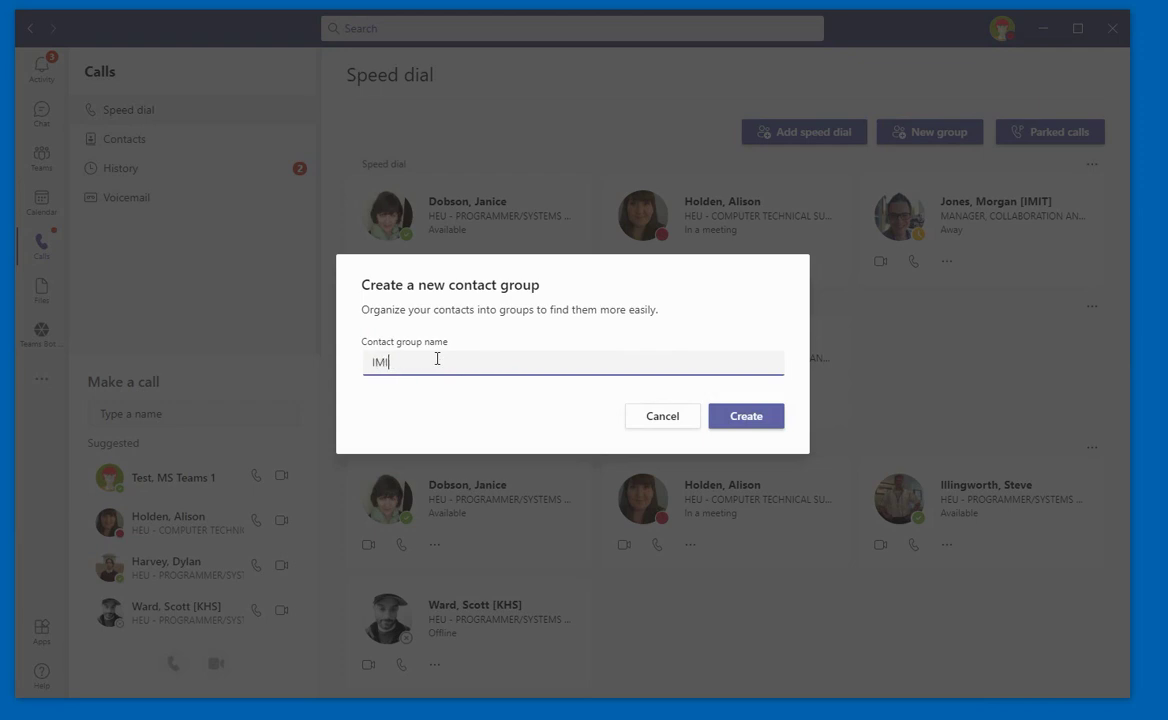
{"action": "type", "text": "T Collab"}
{"action": "left_click", "coordinate": [735, 425]}
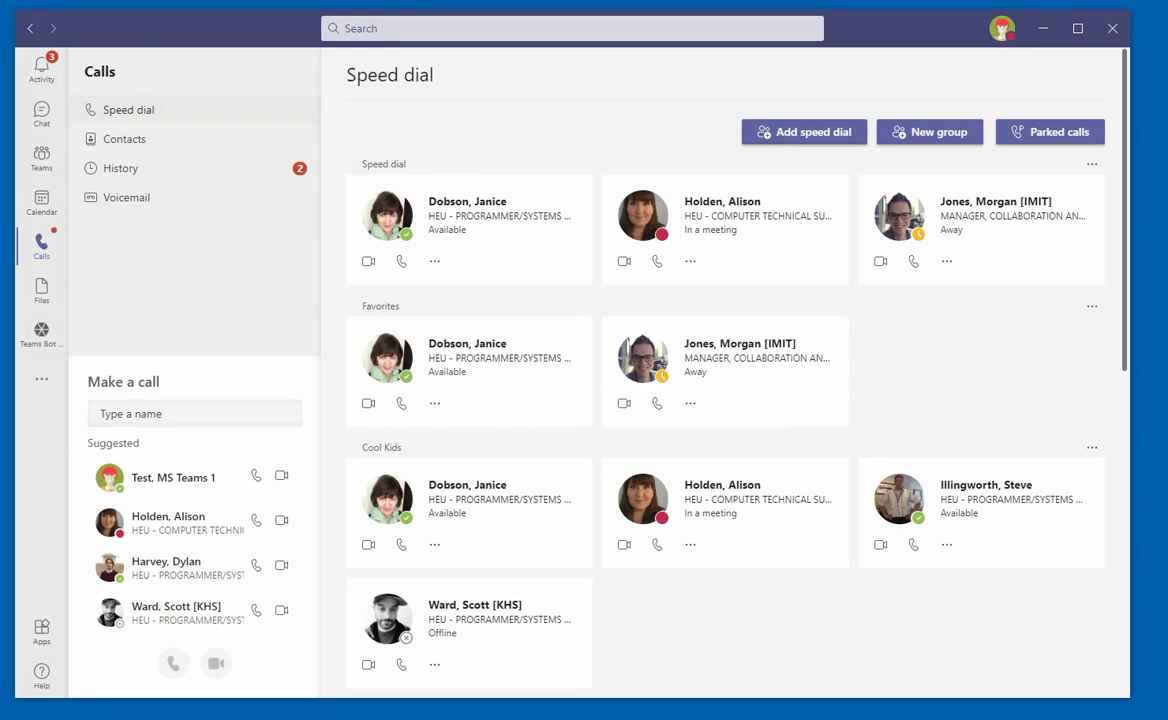
{"action": "scroll", "coordinate": [400, 340], "scroll_direction": "down", "scroll_amount": 4}
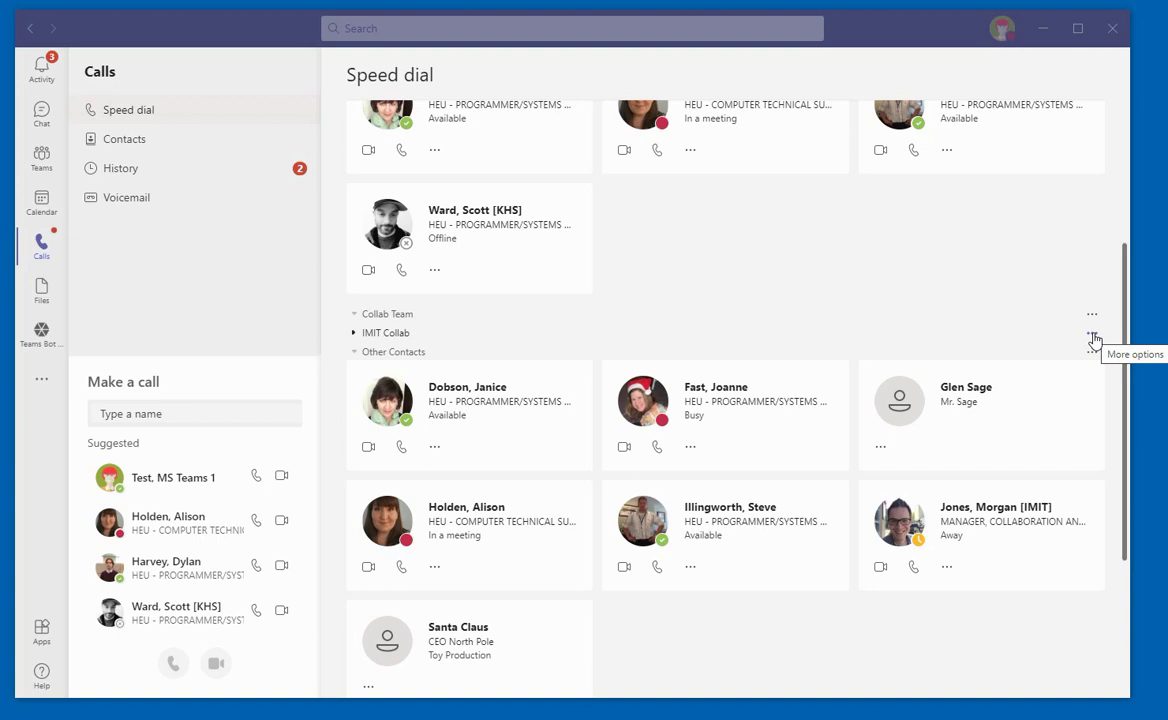
Add a programmer/systems analyst colleague from the directory to the IMIT Collab group
{"action": "left_click", "coordinate": [1093, 337]}
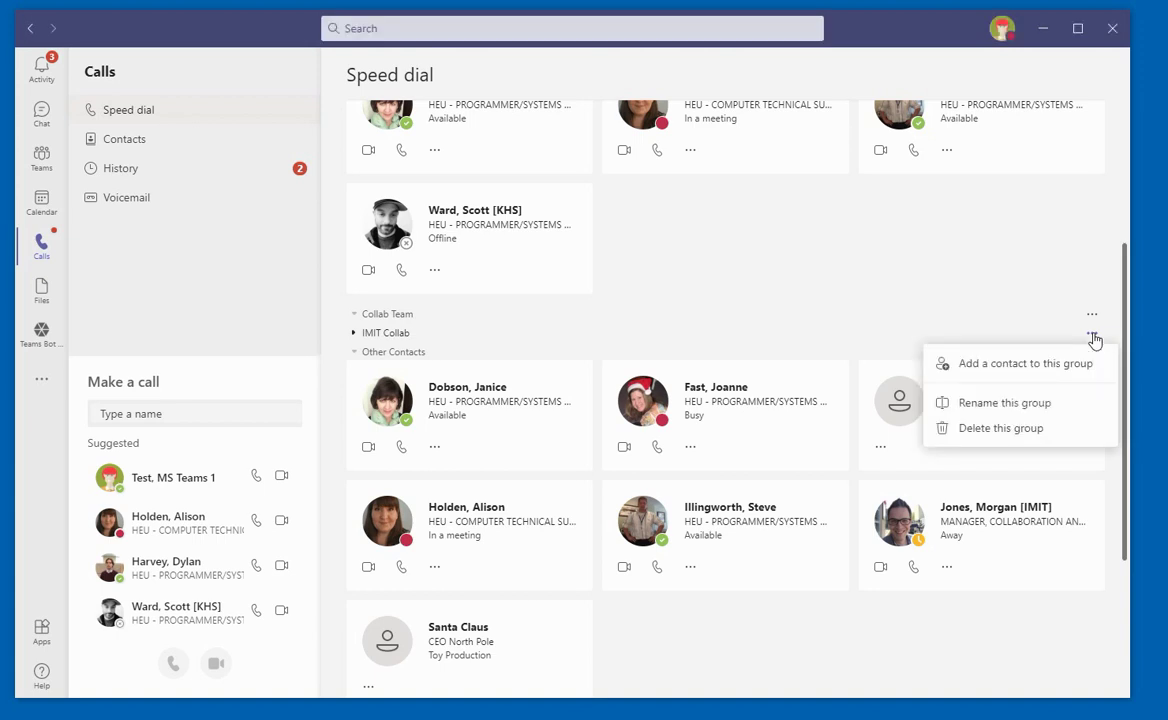
{"action": "left_click", "coordinate": [995, 368]}
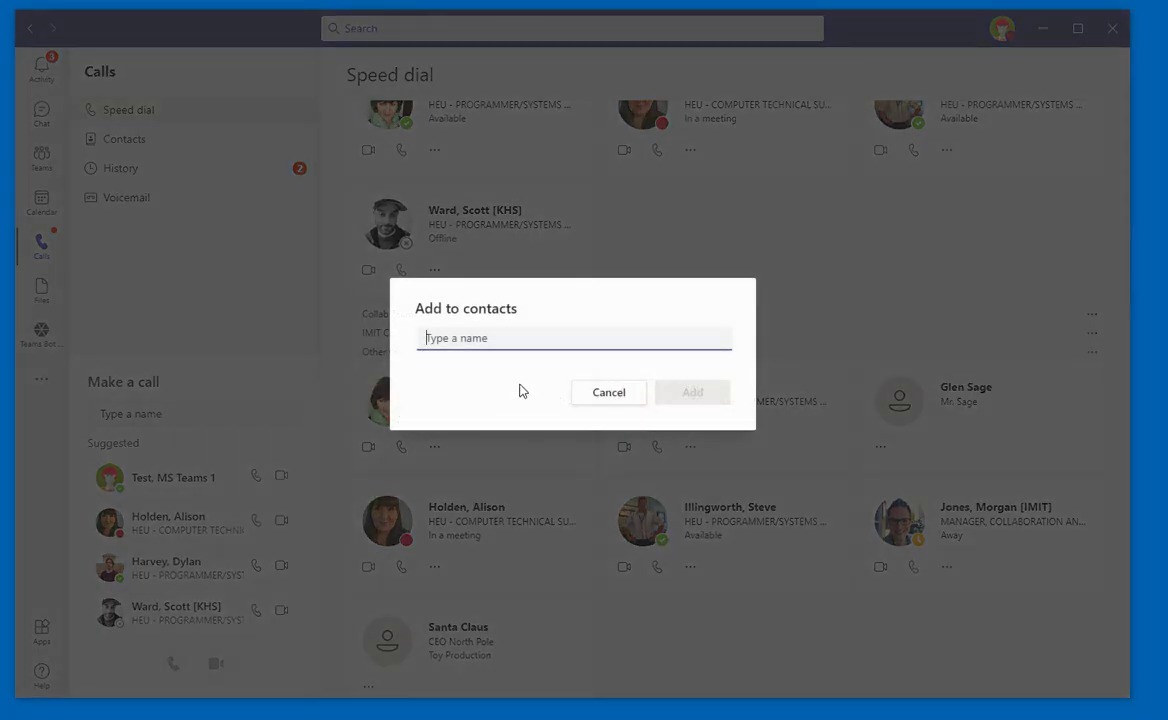
{"action": "type", "text": "Fast"}
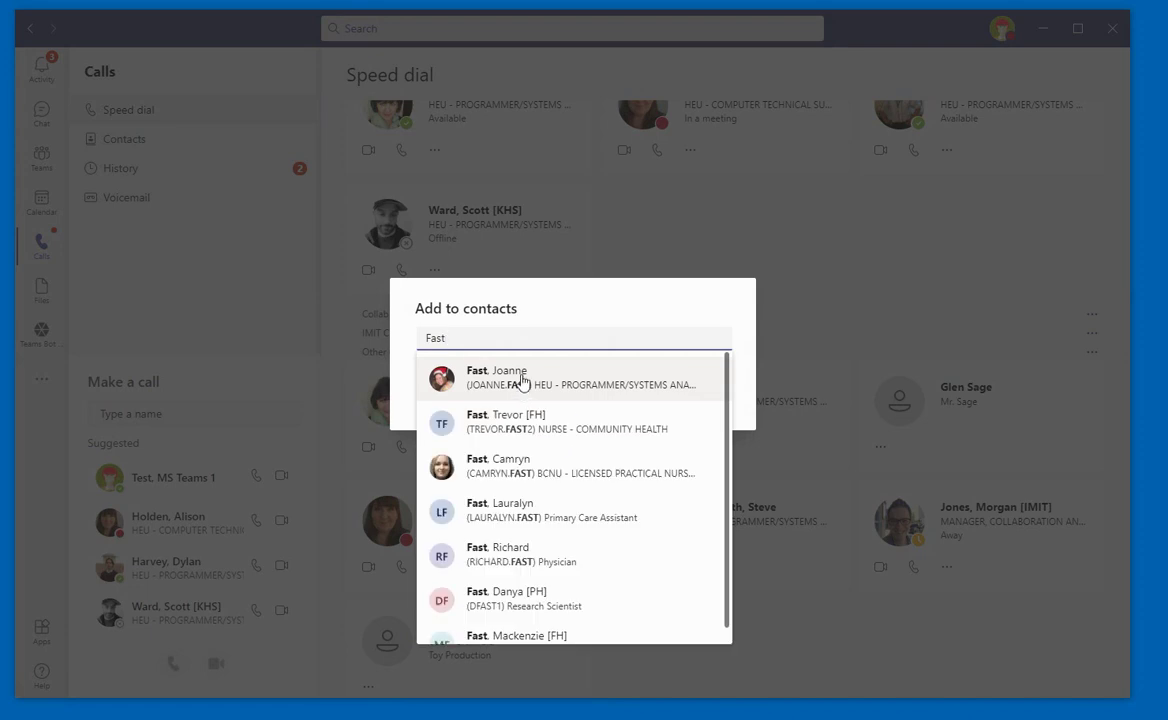
{"action": "left_click", "coordinate": [520, 389]}
{"action": "left_click", "coordinate": [692, 394]}
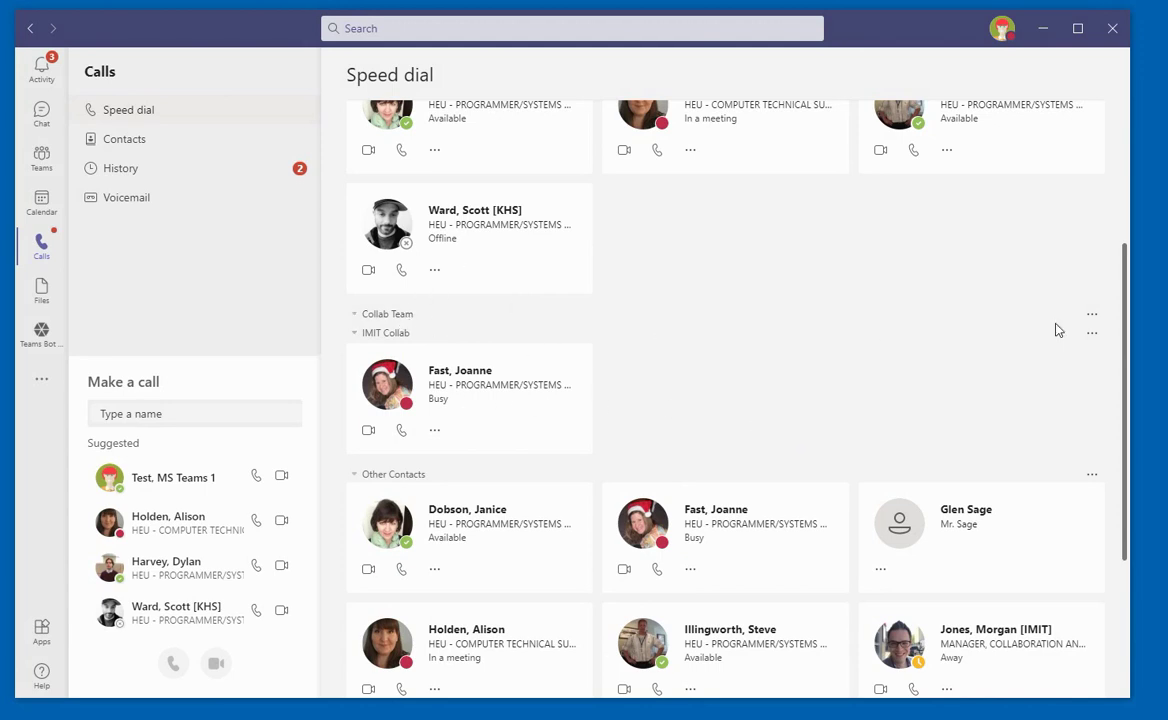
{"action": "left_click", "coordinate": [1092, 316]}
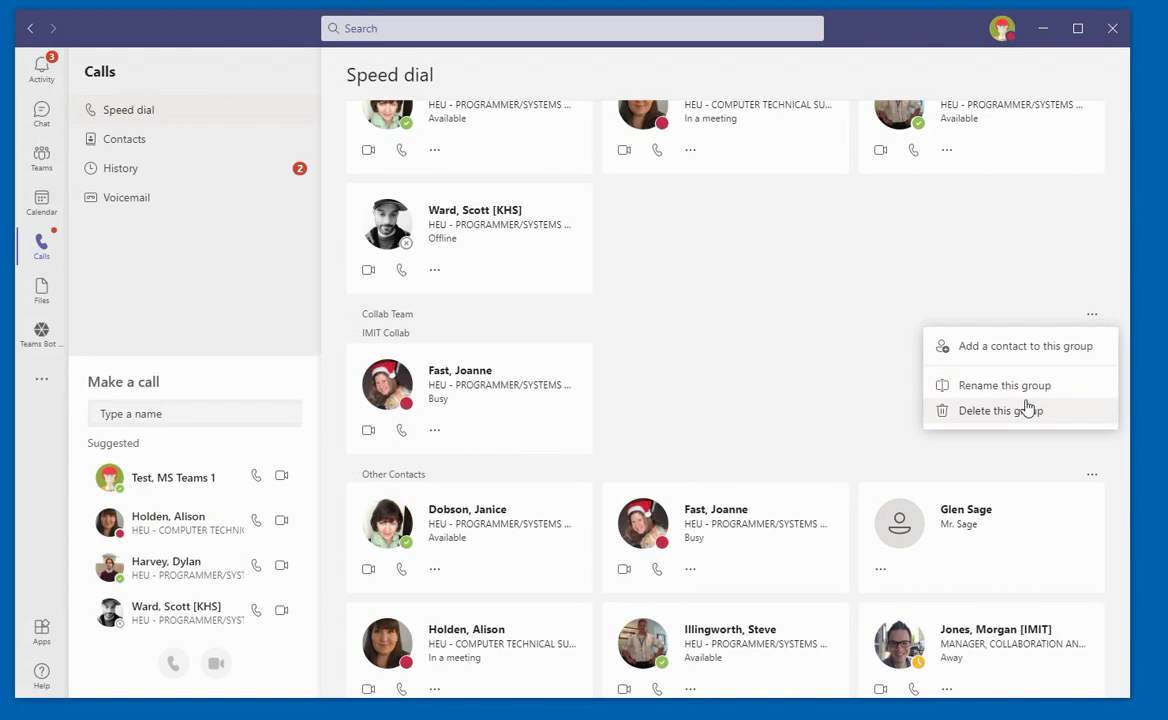